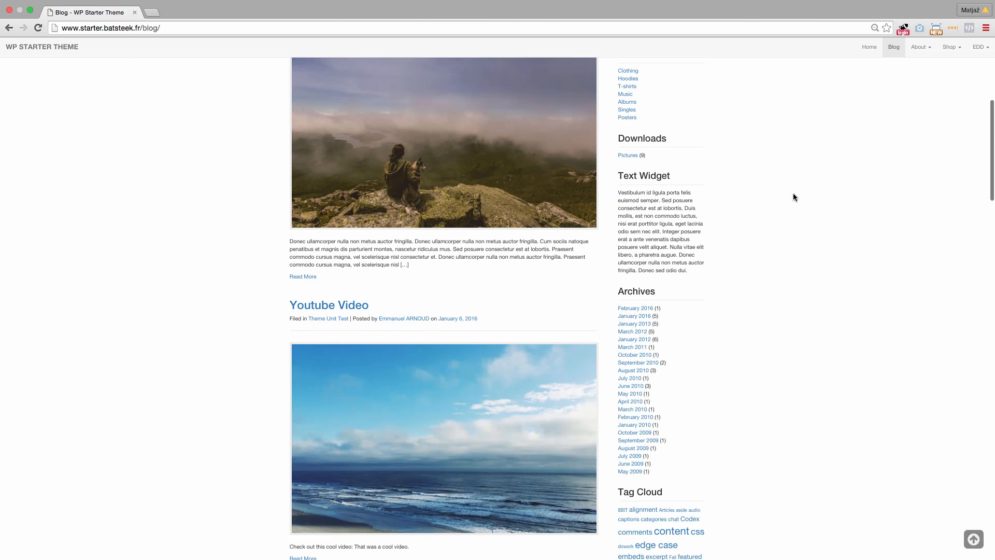
# - Open the blog post "Posted from wordpress.com" on the demo site and look over its single-post layout
pyautogui.scroll(7, 792, 193)
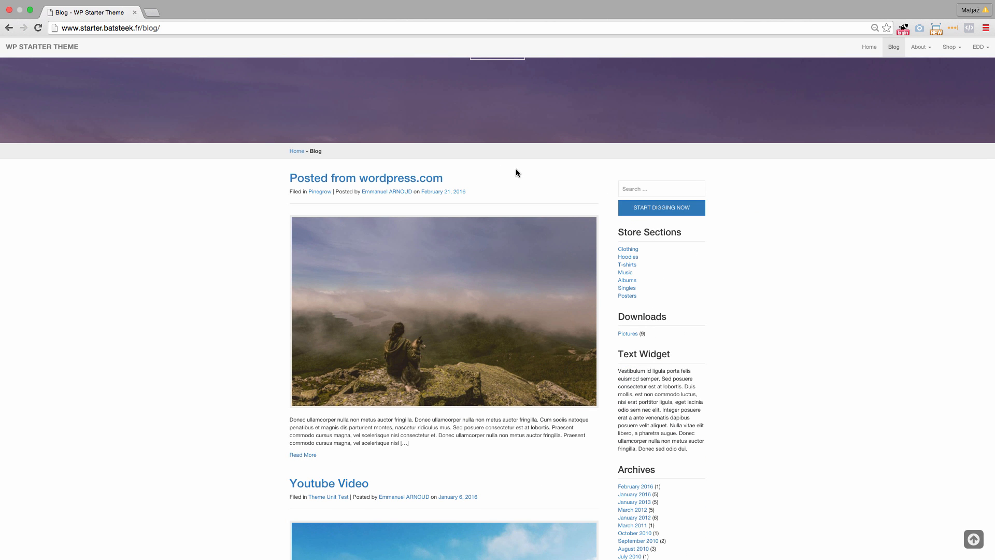
pyautogui.click(410, 179)
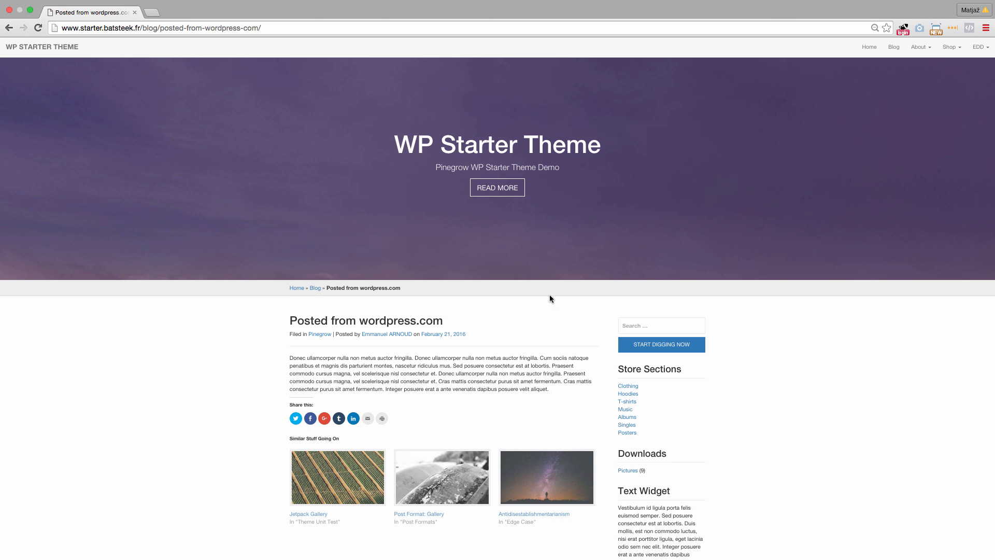
pyautogui.scroll(-3, 554, 298)
pyautogui.scroll(3, 553, 300)
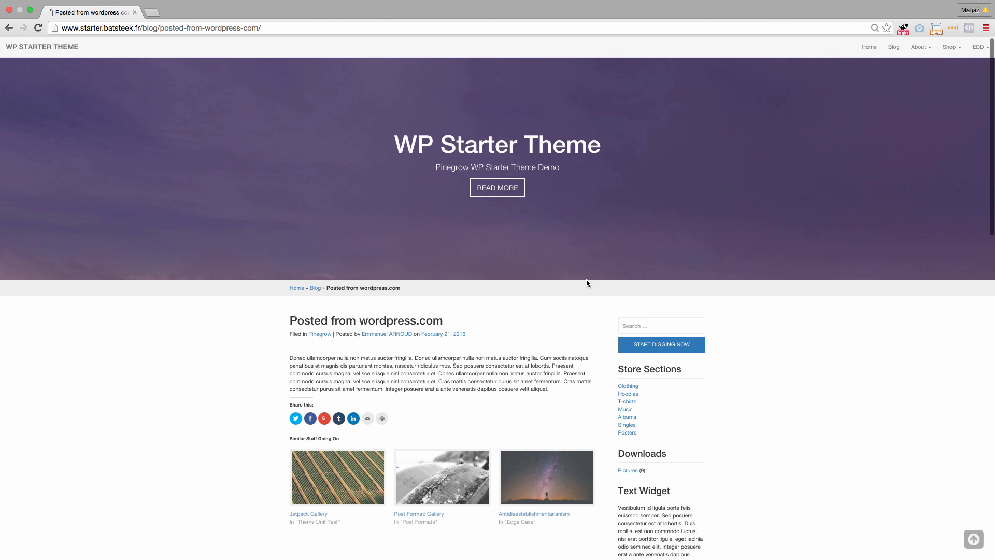
# - Examine the demo site's About page list, the Shop page and the Easy Digital Downloads Store Demo page
pyautogui.click(917, 51)
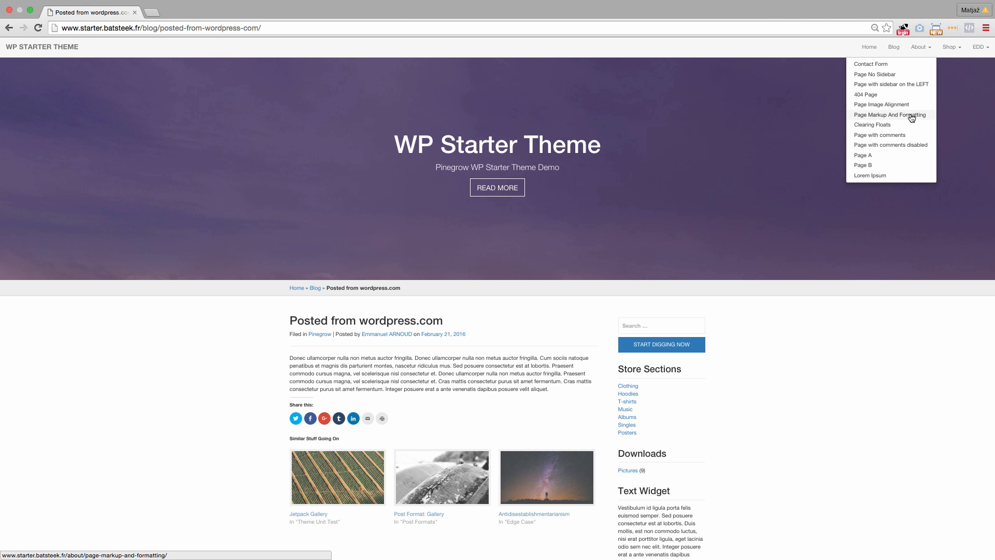
pyautogui.click(950, 48)
pyautogui.click(944, 64)
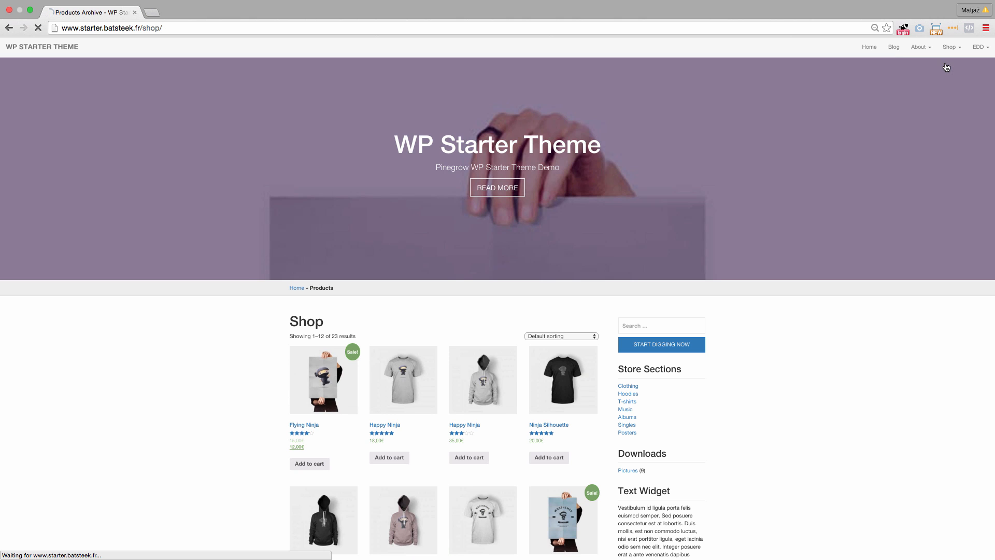
pyautogui.click(977, 49)
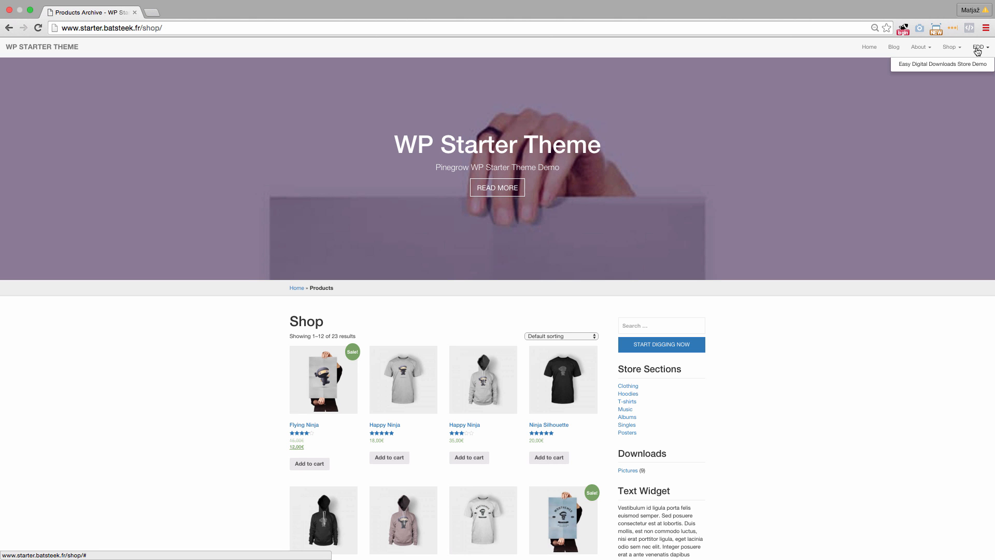
pyautogui.click(974, 64)
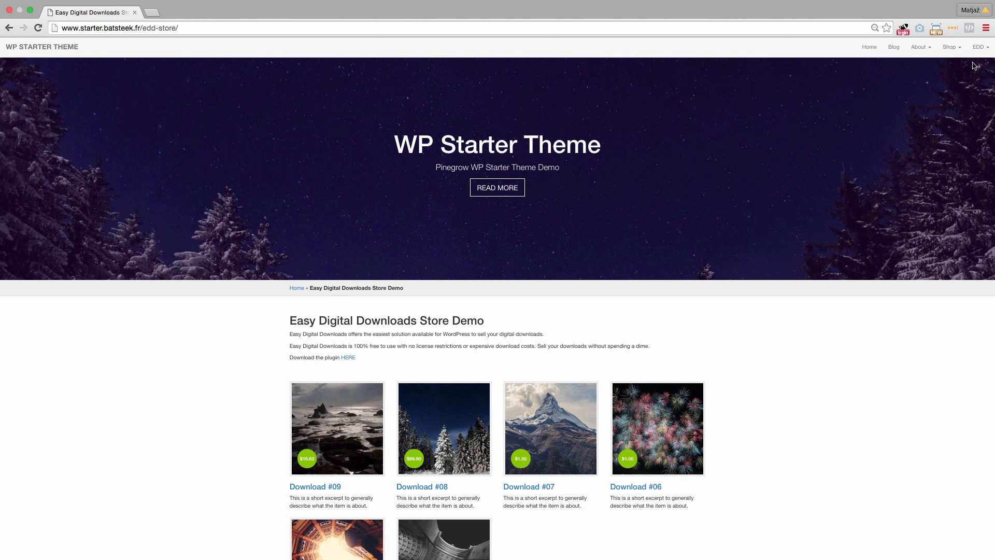
pyautogui.scroll(-4, 657, 210)
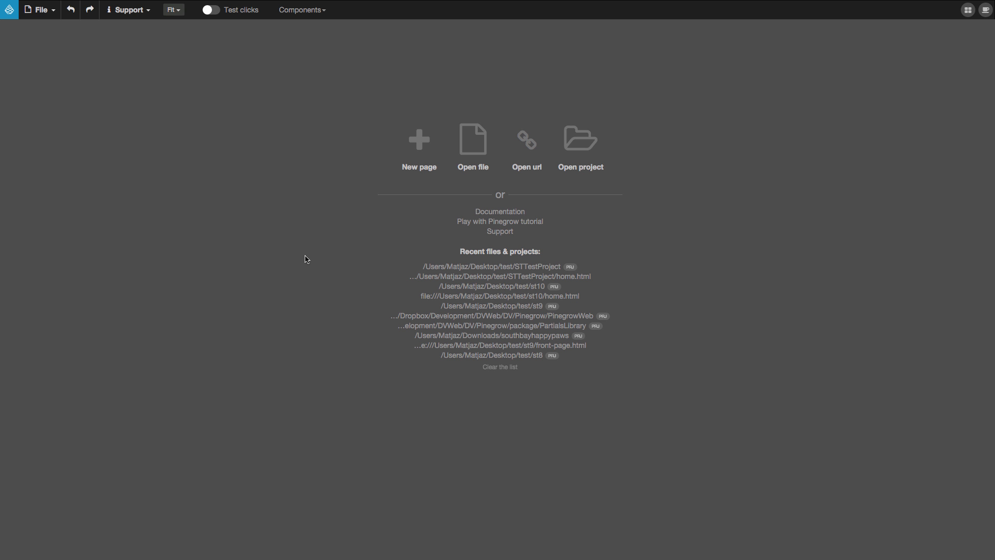
# - In Pinegrow, load the plugin pg.plugin.starter.theme.js from the pinegrowplugin folder of the downloaded Pinegrow_WordPress_Starter_Theme_V1.0
pyautogui.click(37, 9)
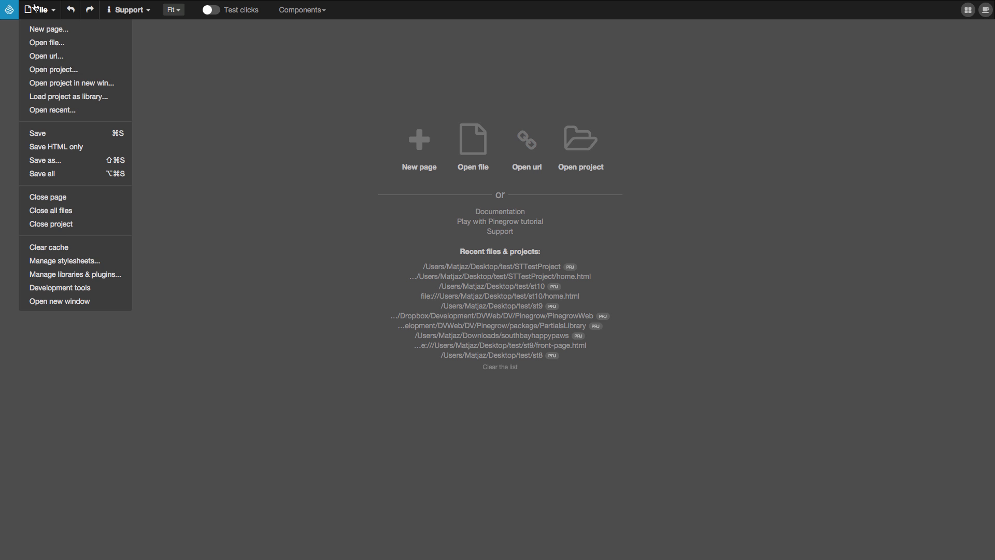
pyautogui.click(98, 275)
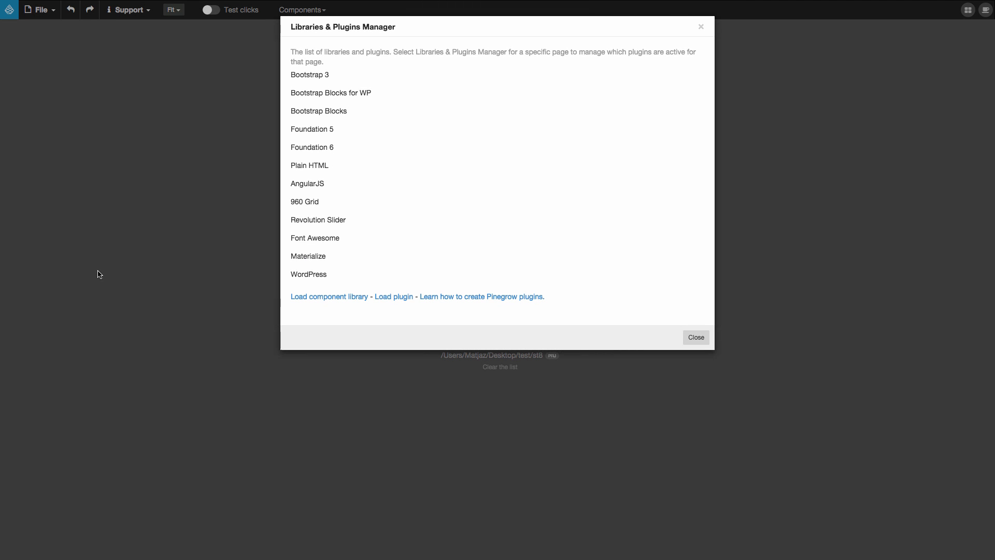
pyautogui.click(400, 298)
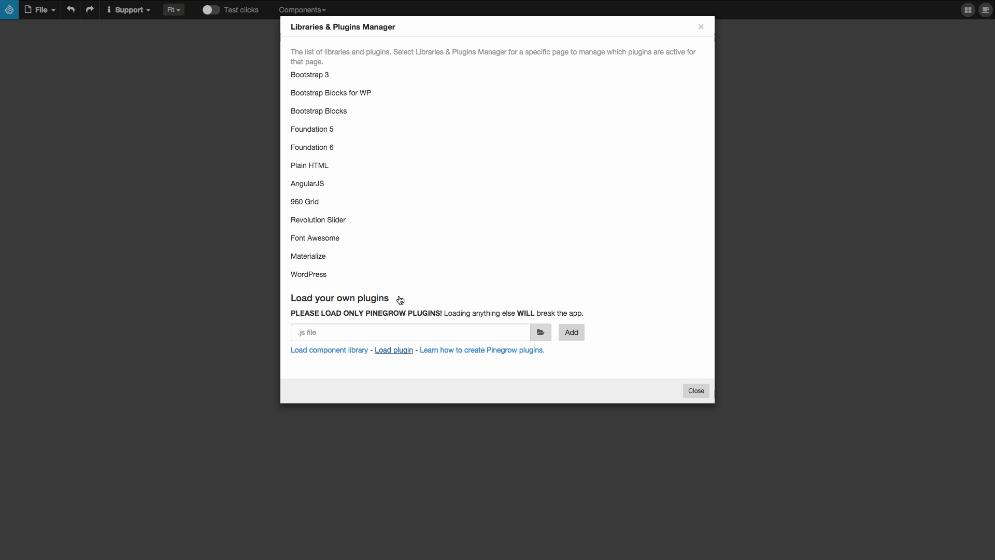
pyautogui.click(540, 332)
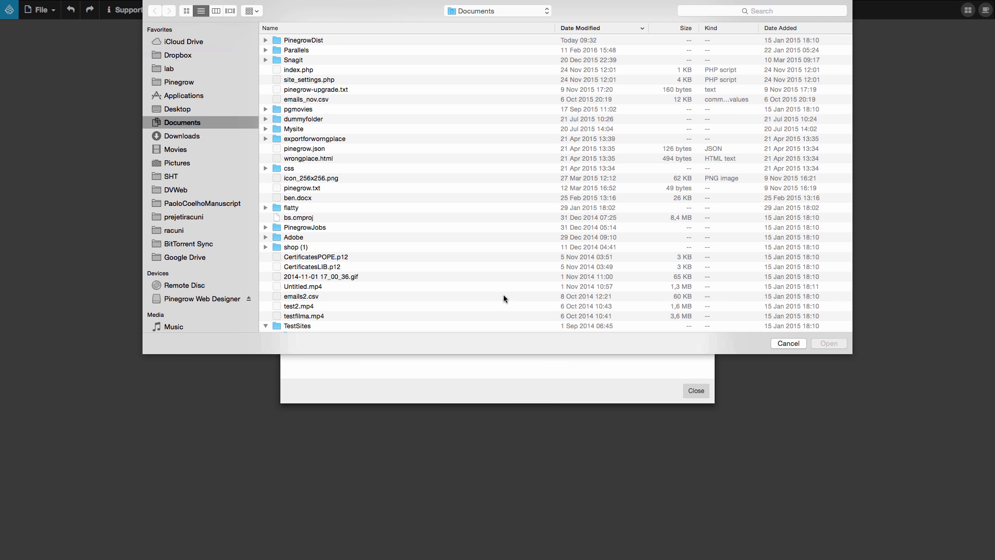
pyautogui.click(191, 135)
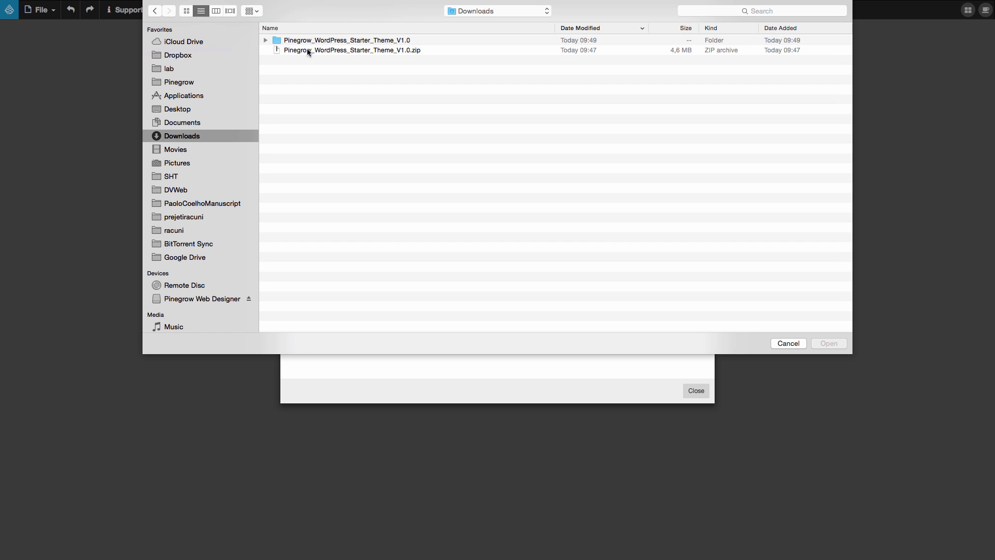
pyautogui.doubleClick(319, 40)
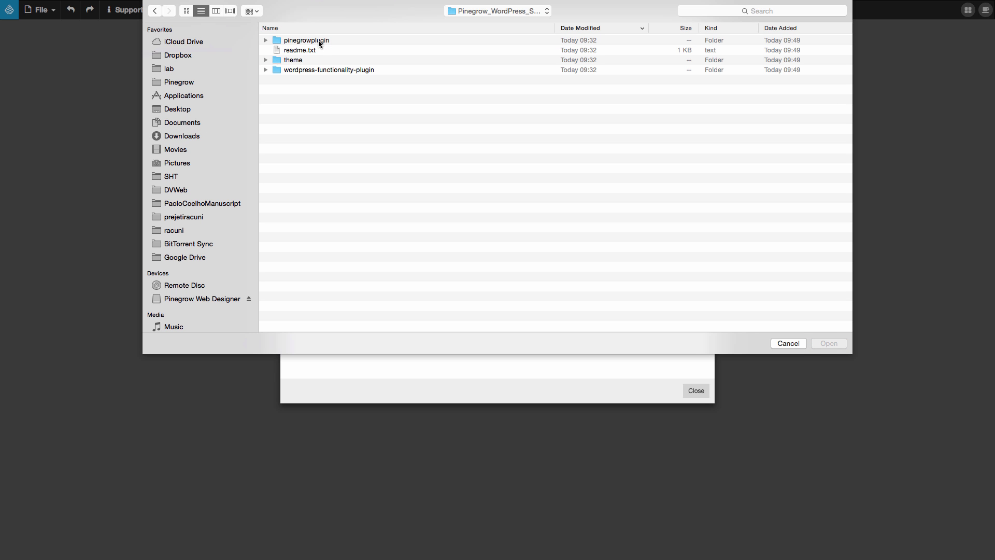
pyautogui.doubleClick(316, 40)
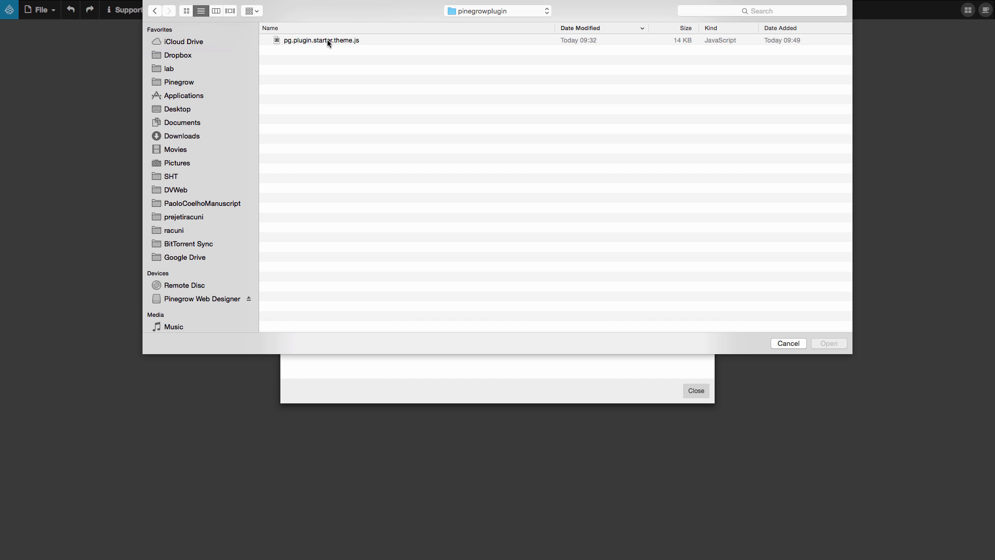
pyautogui.doubleClick(327, 39)
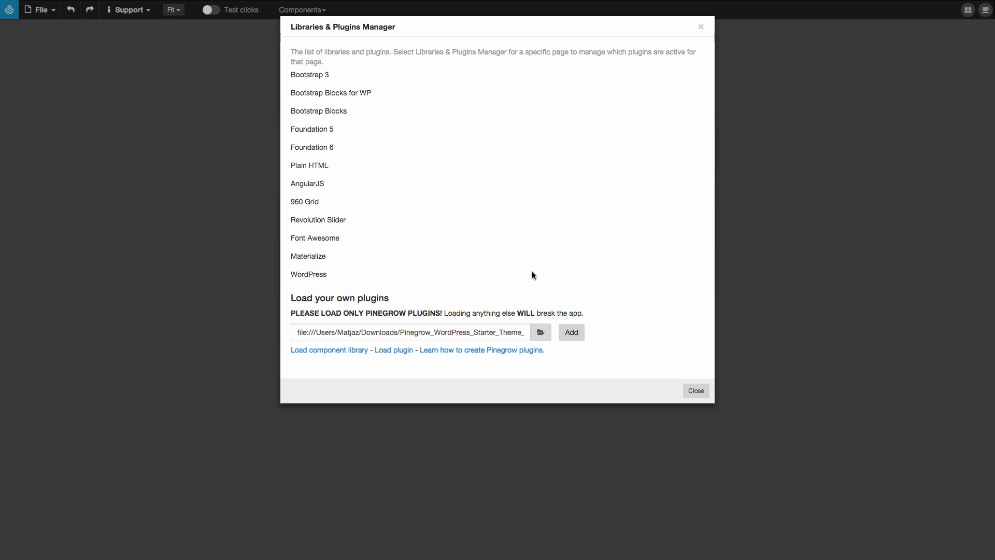
pyautogui.click(569, 335)
pyautogui.click(569, 184)
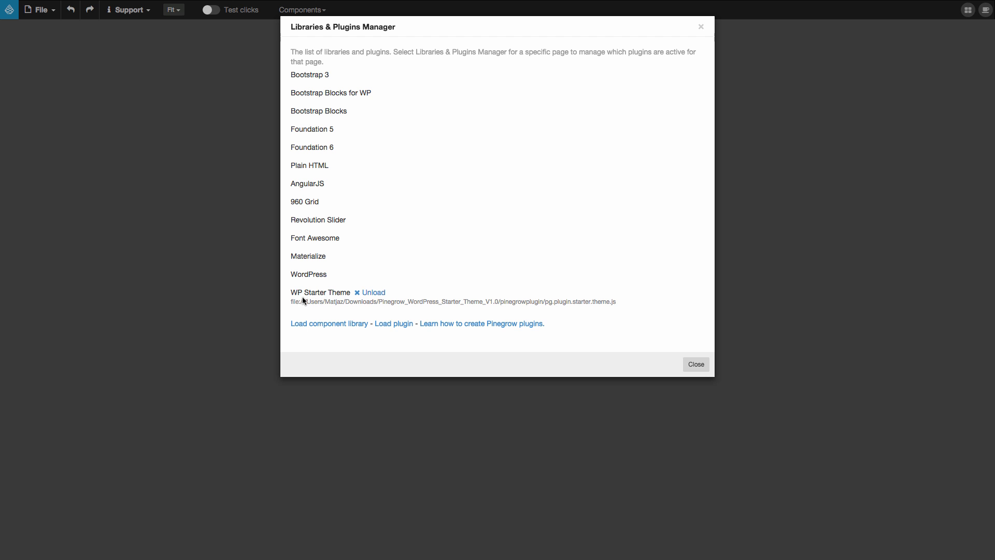
pyautogui.click(687, 370)
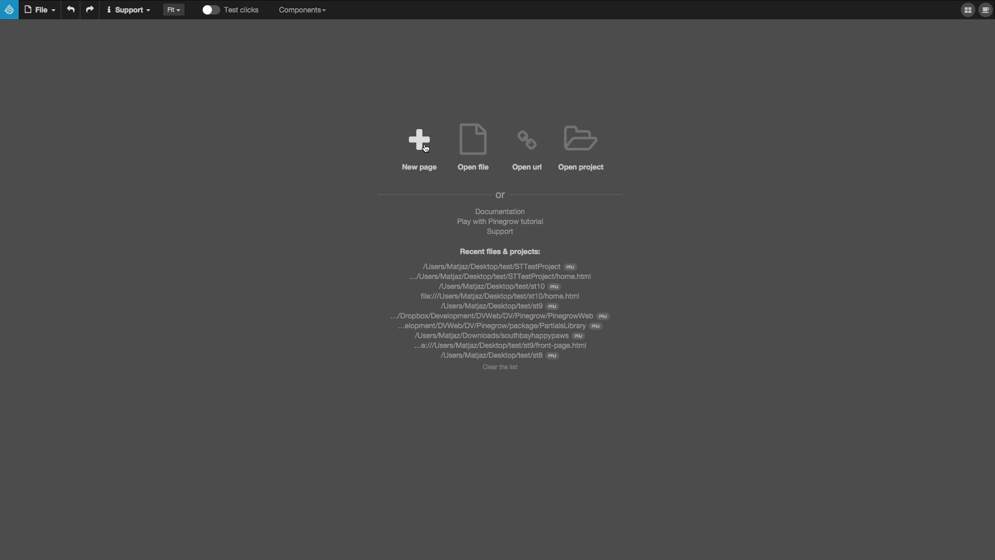
# - Create a new page from the WP Starter Theme's home.html template
pyautogui.click(419, 142)
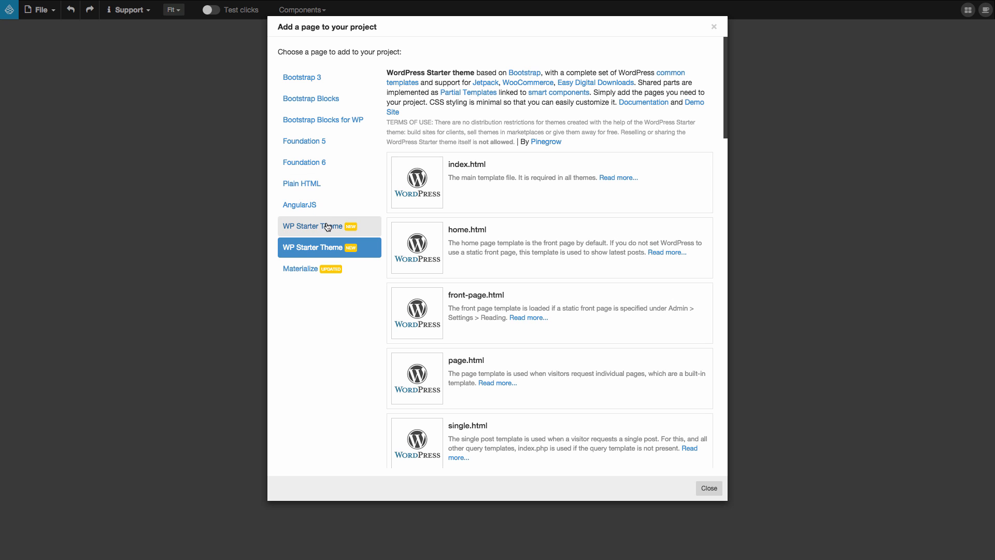
pyautogui.click(326, 228)
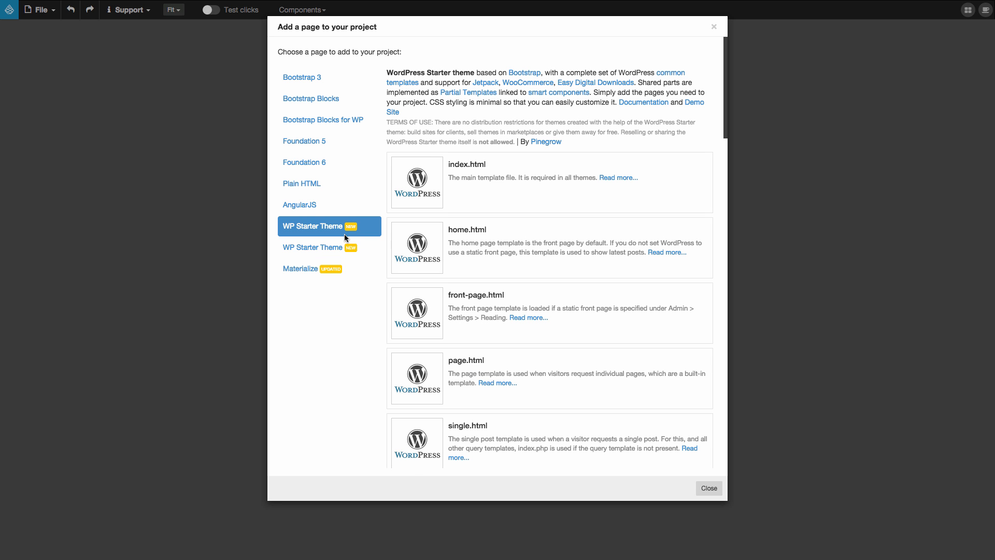
pyautogui.click(416, 249)
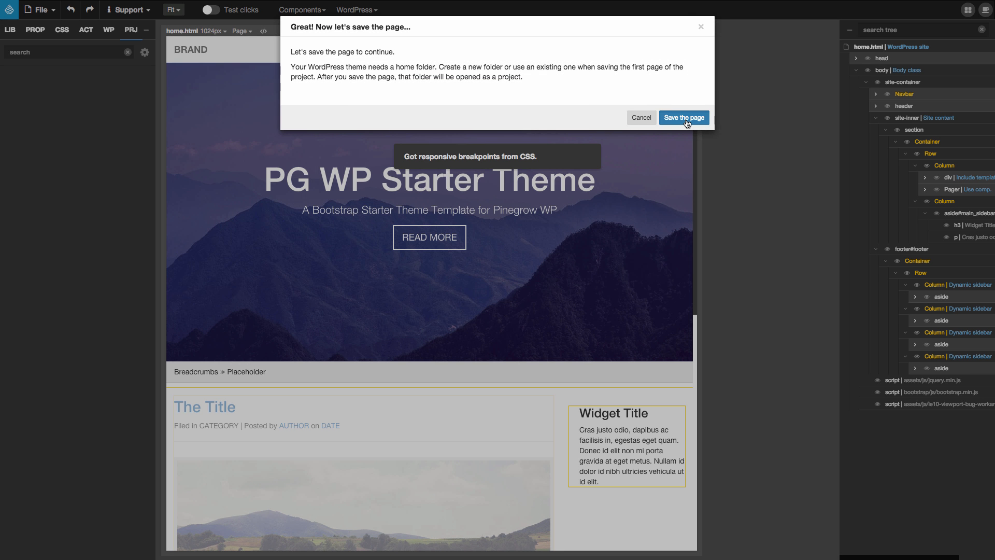
# - Save the page as home in a new folder named PineTest inside the test folder and dismiss the follow-up notices
pyautogui.click(685, 118)
pyautogui.click(416, 288)
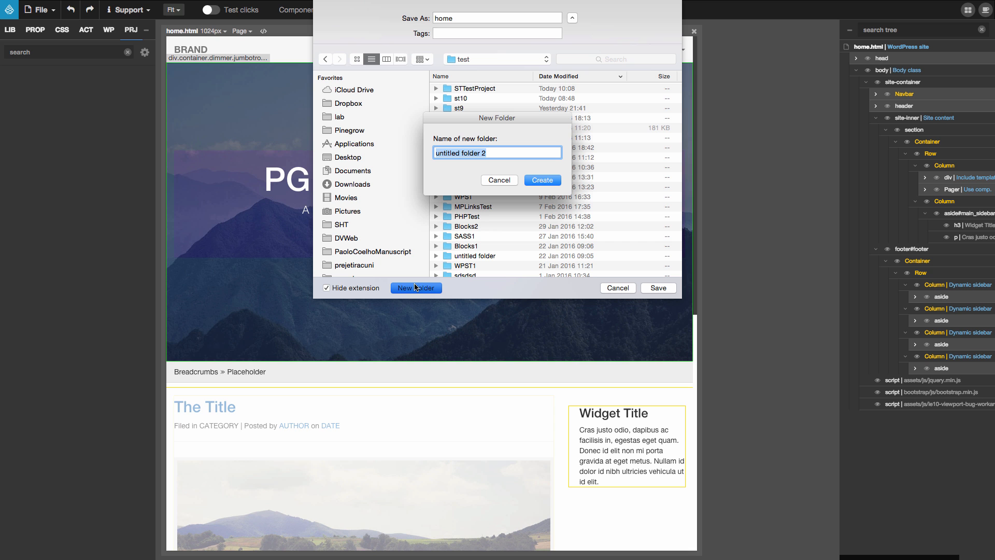
pyautogui.write('PineTest')
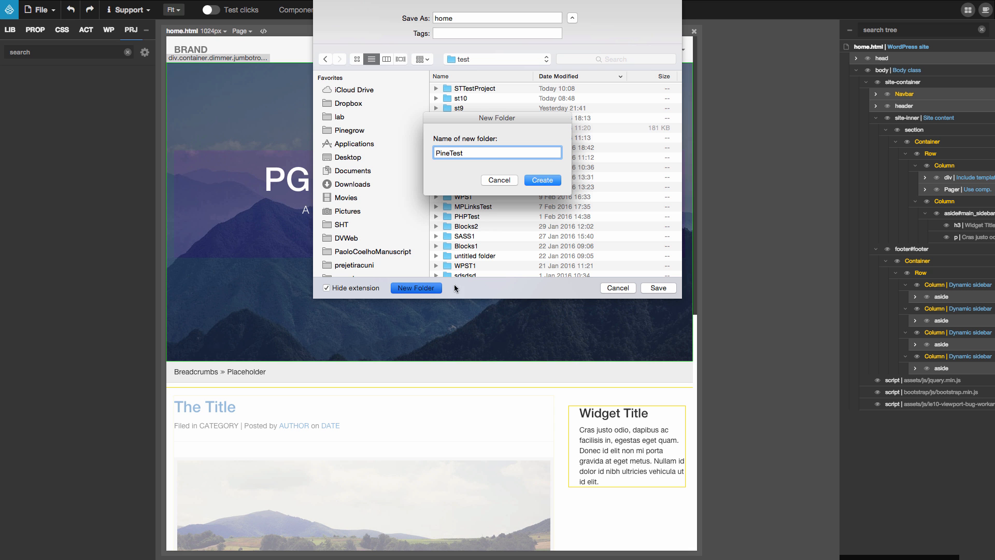
pyautogui.click(543, 180)
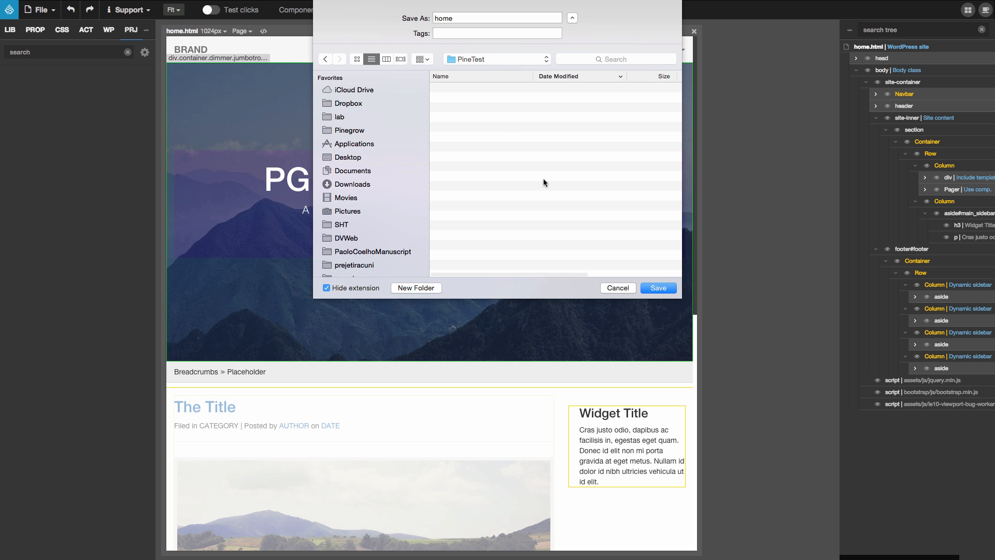
pyautogui.click(656, 291)
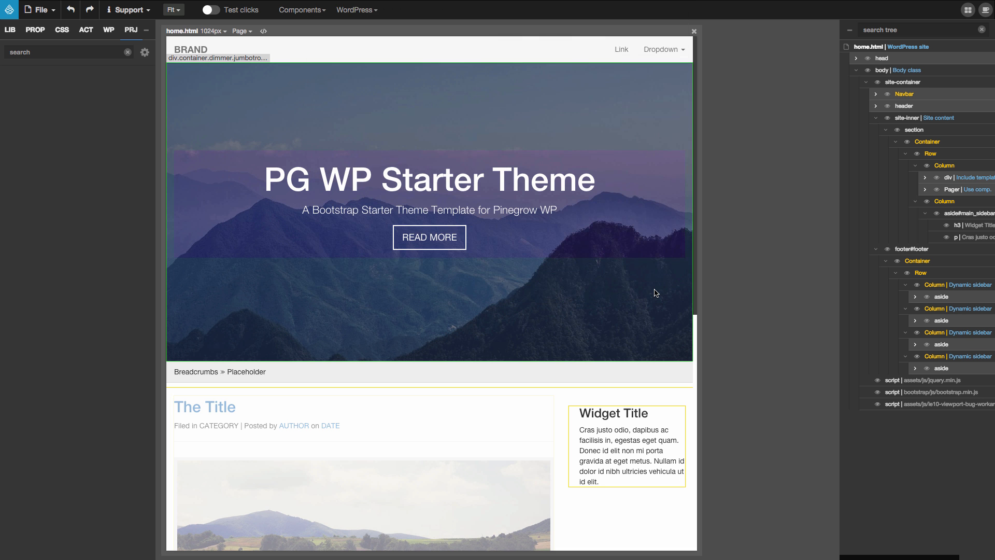
pyautogui.click(672, 88)
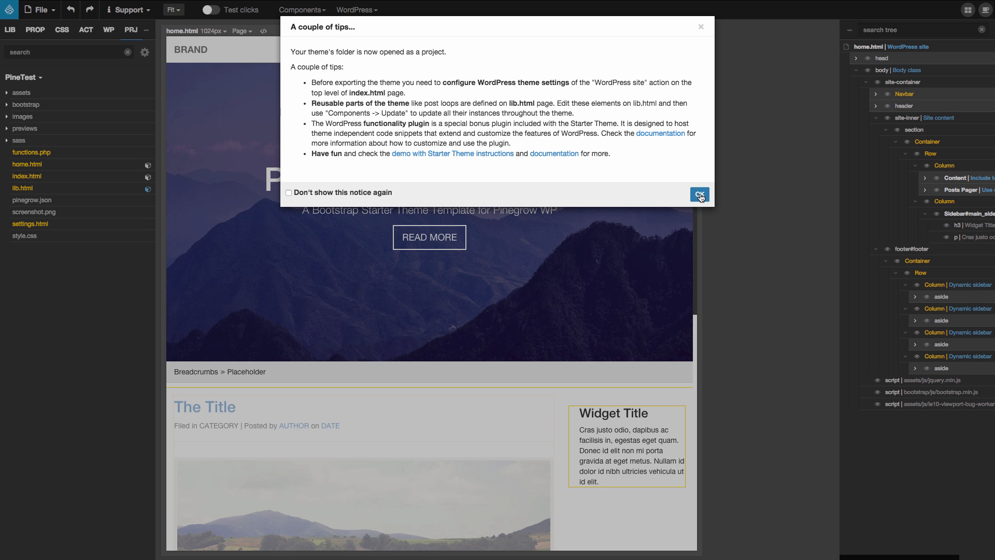
pyautogui.click(699, 194)
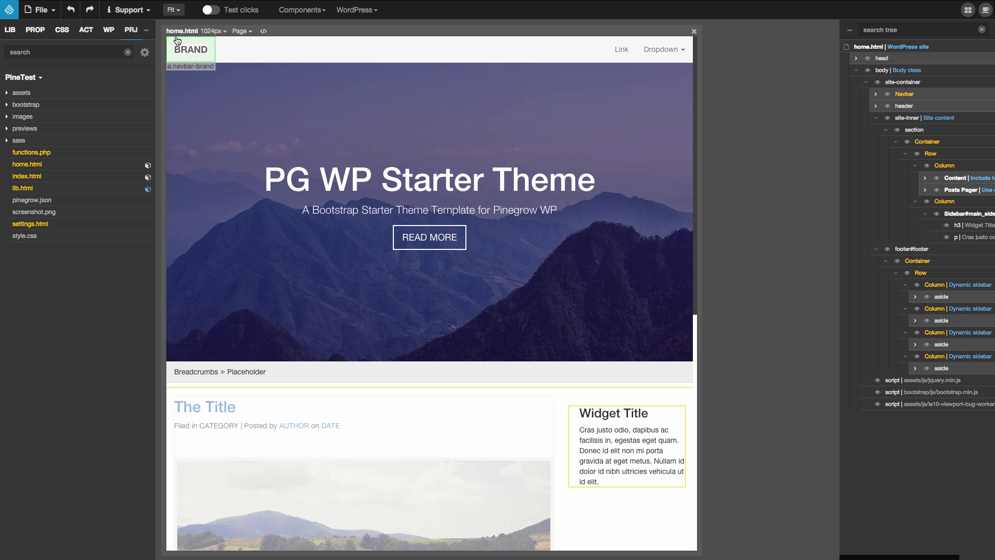
# - Open index.html and set its WordPress site theme name to "Pine Test" and theme slug to "pinetest"
pyautogui.click(36, 178)
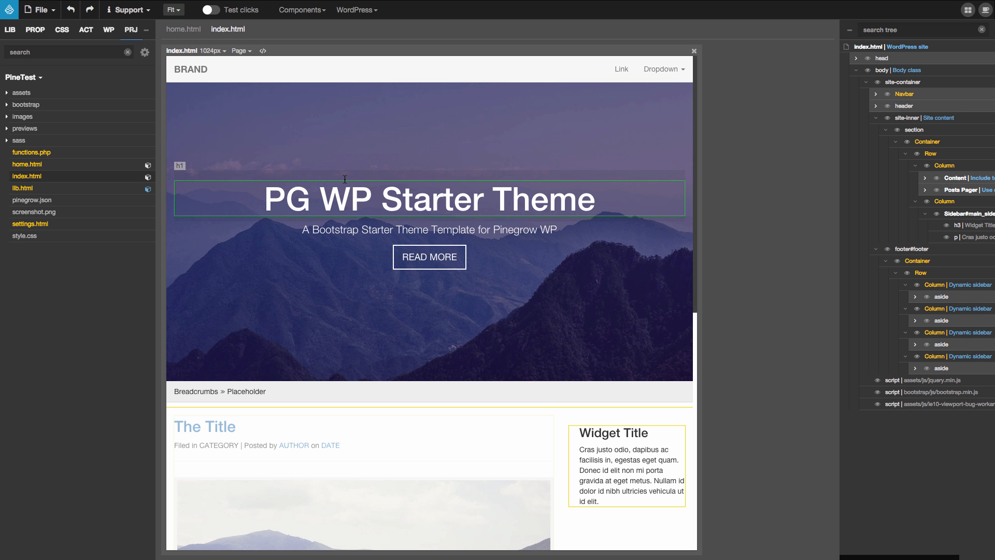
pyautogui.click(936, 49)
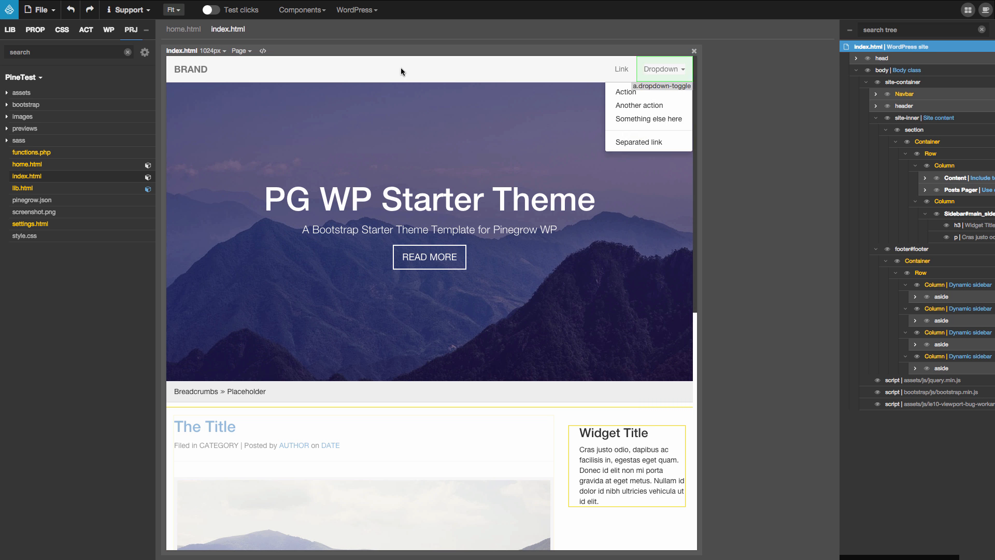
pyautogui.click(109, 30)
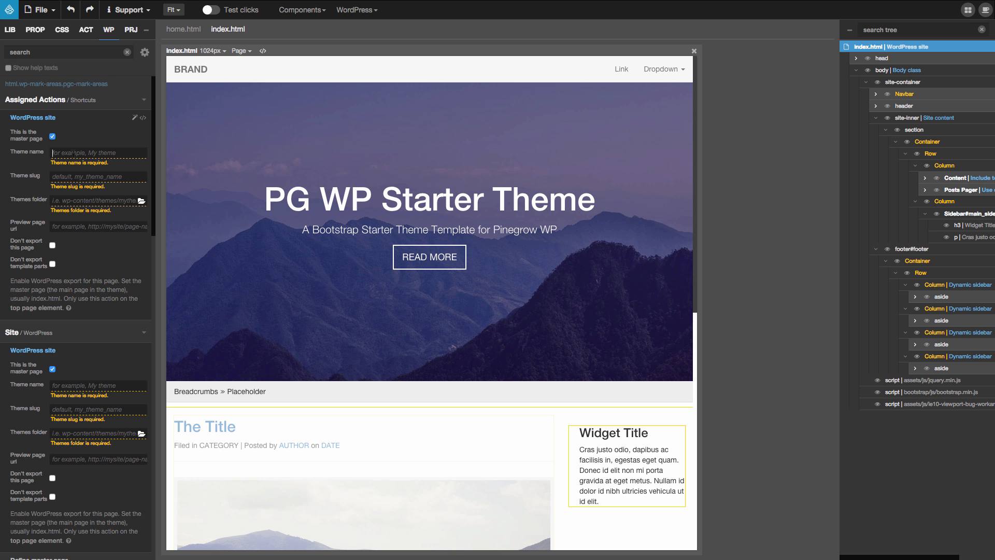
pyautogui.write('Pine Test')
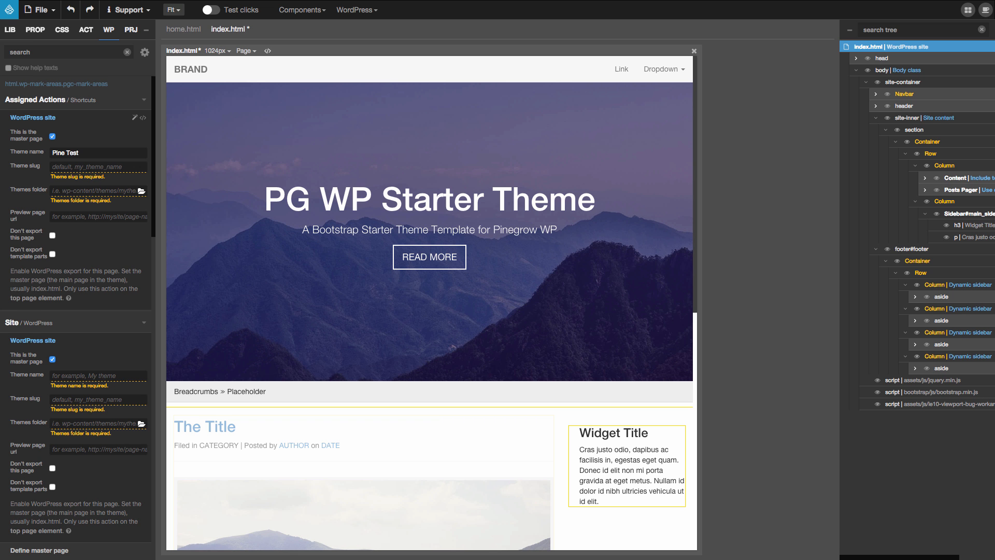
pyautogui.press('Tab')
pyautogui.write('pi')
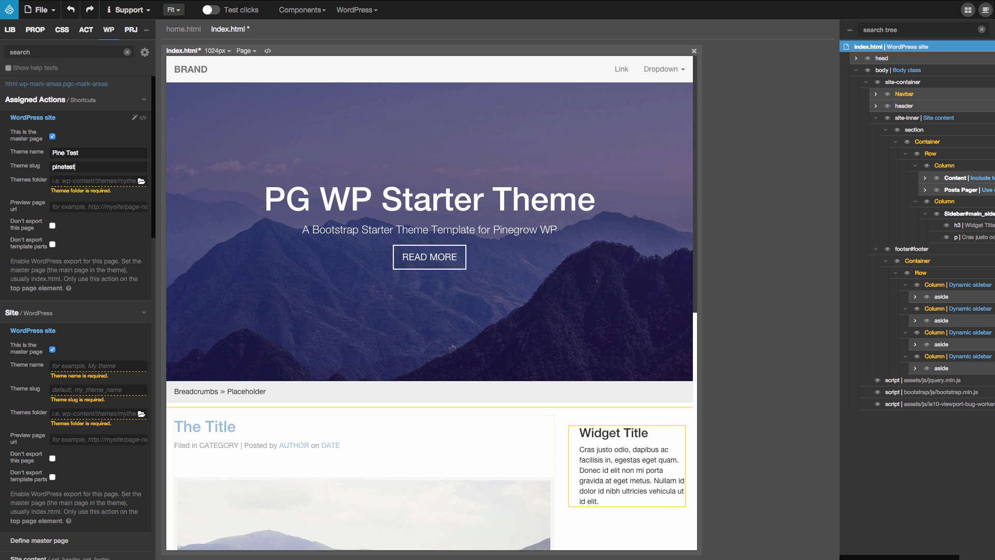
# - Set the themes folder to a new folder named PineTest inside pgwordpress/wp-content/themes
pyautogui.click(141, 181)
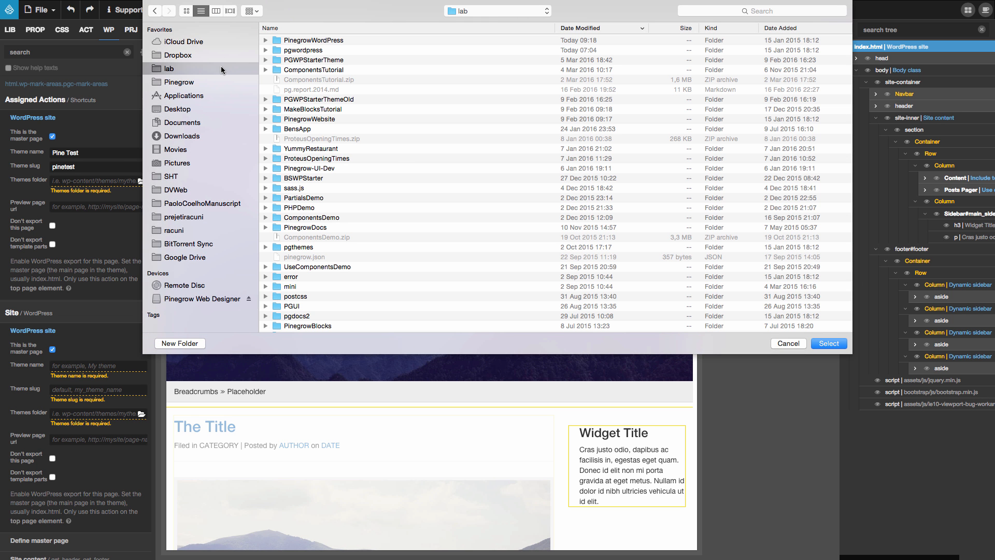
pyautogui.doubleClick(308, 50)
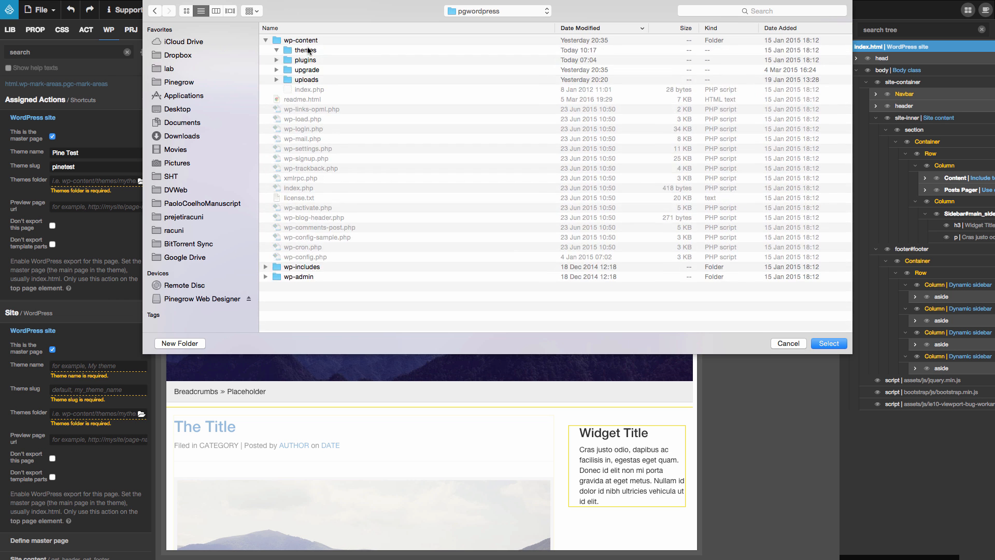
pyautogui.click(307, 50)
pyautogui.doubleClick(307, 51)
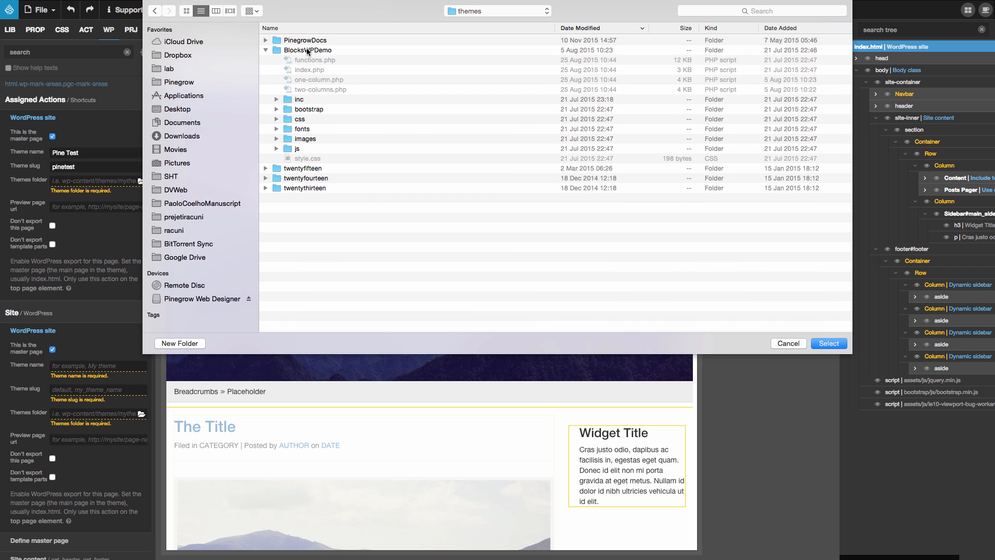
pyautogui.click(180, 343)
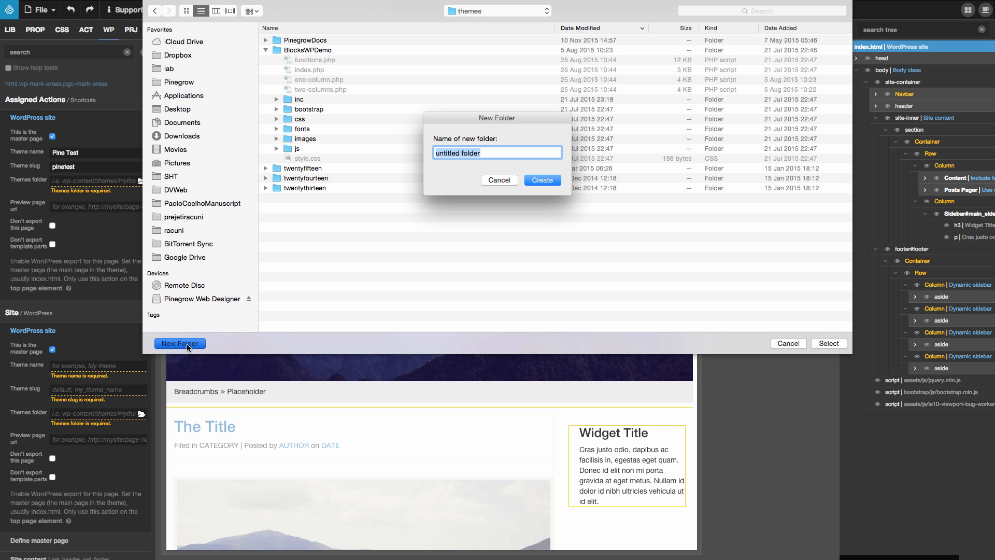
pyautogui.write('PineTest')
pyautogui.click(540, 183)
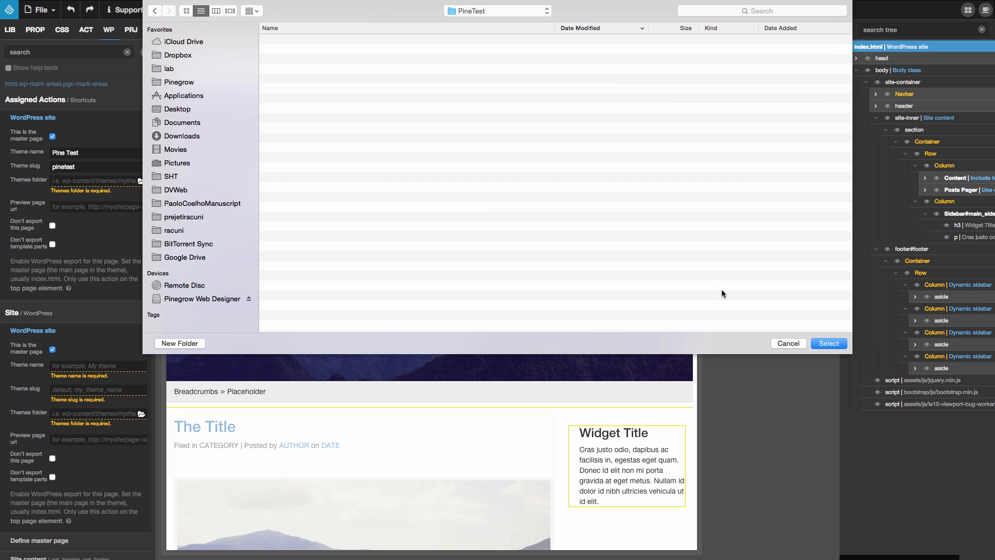
pyautogui.click(829, 343)
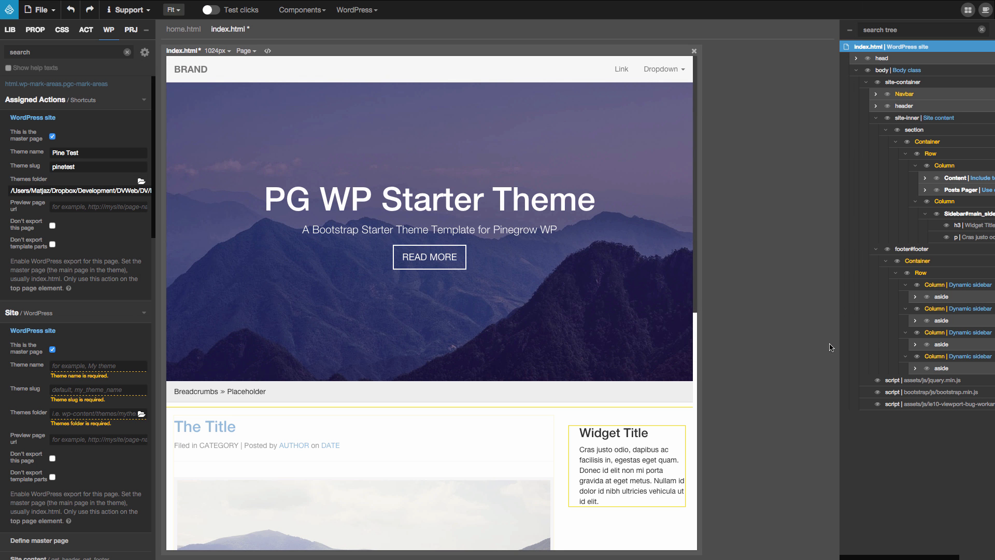
# - Export the theme, and in Chrome refresh the WordPress themes list and activate Pine Test
pyautogui.click(357, 11)
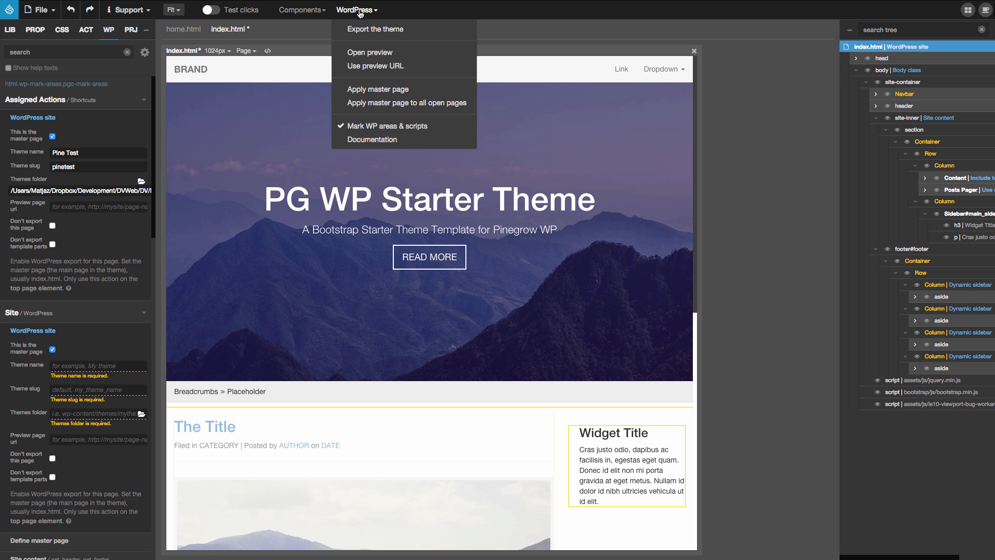
pyautogui.click(368, 31)
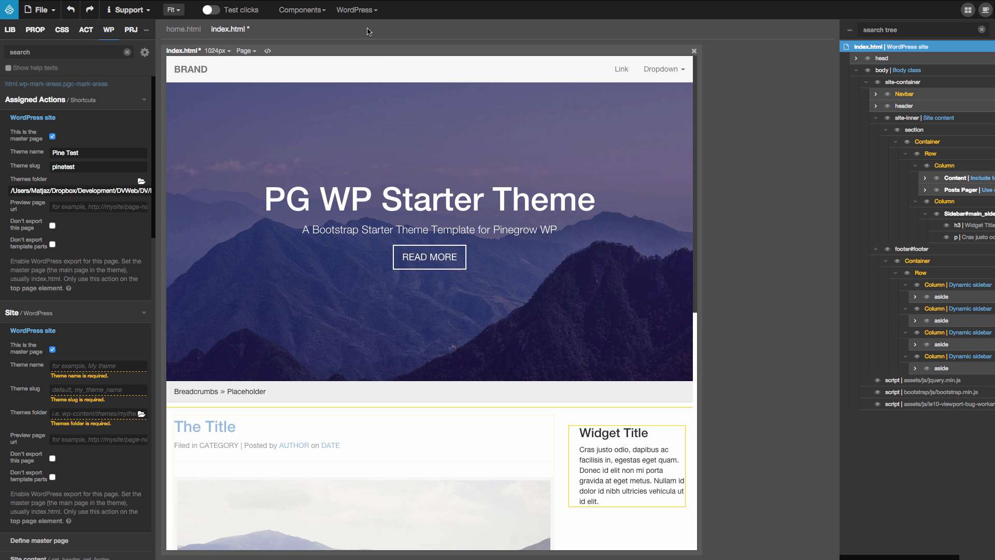
pyautogui.press('super+Tab')
pyautogui.press('super+Tab')
pyautogui.press('super+Tab')
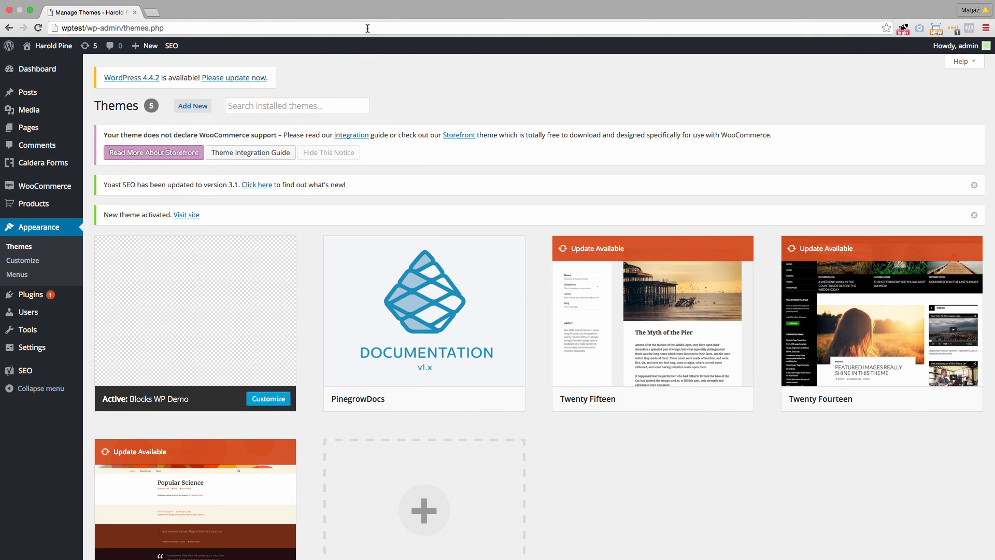
pyautogui.click(24, 247)
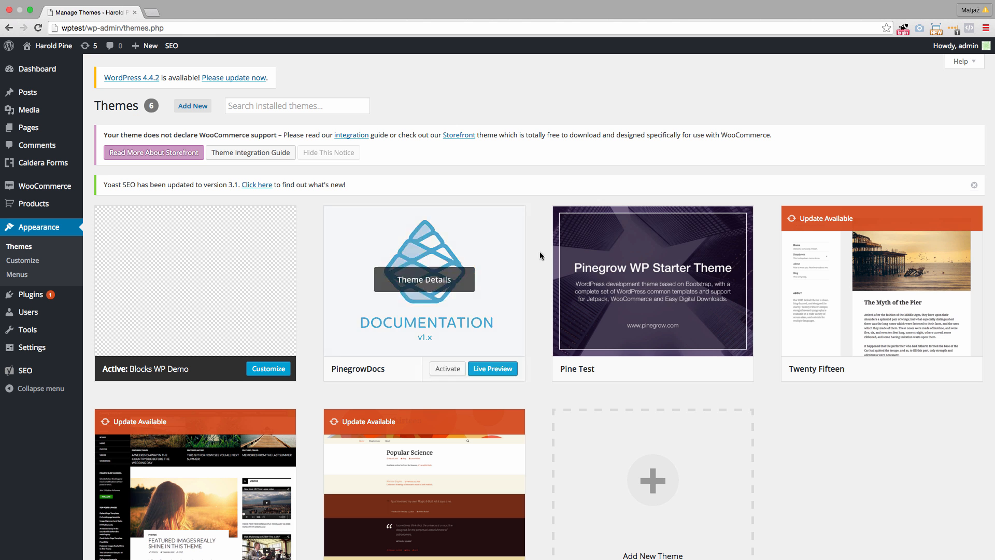
pyautogui.moveTo(614, 273)
pyautogui.click(677, 369)
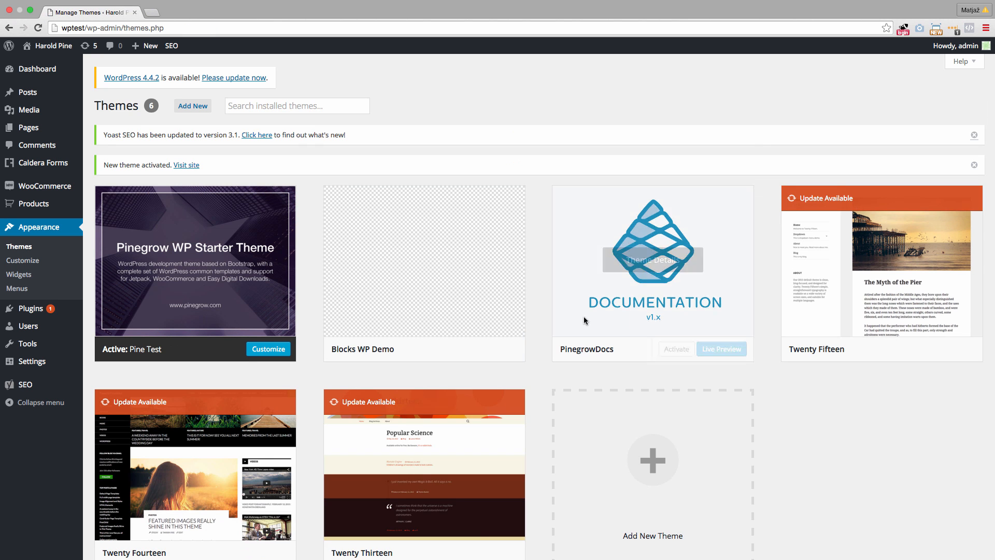
# - Open wptest/ in a new browser tab and look through the home page's posts
pyautogui.click(154, 12)
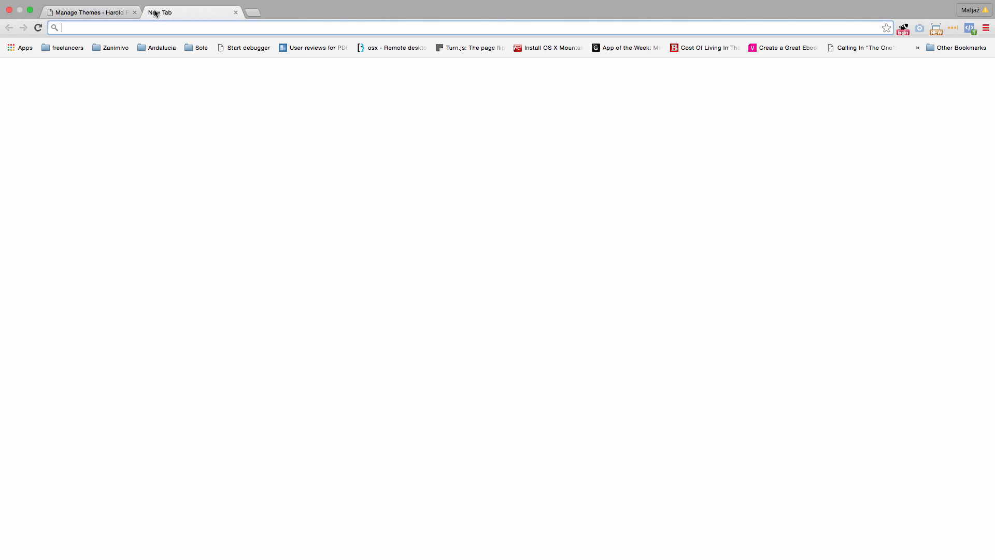
pyautogui.write('wptest/')
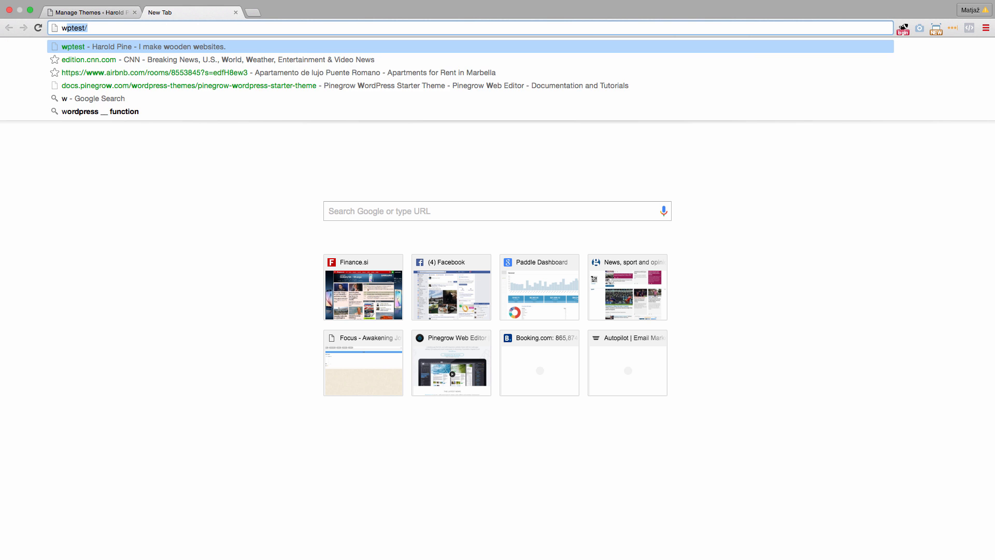
pyautogui.press('Return')
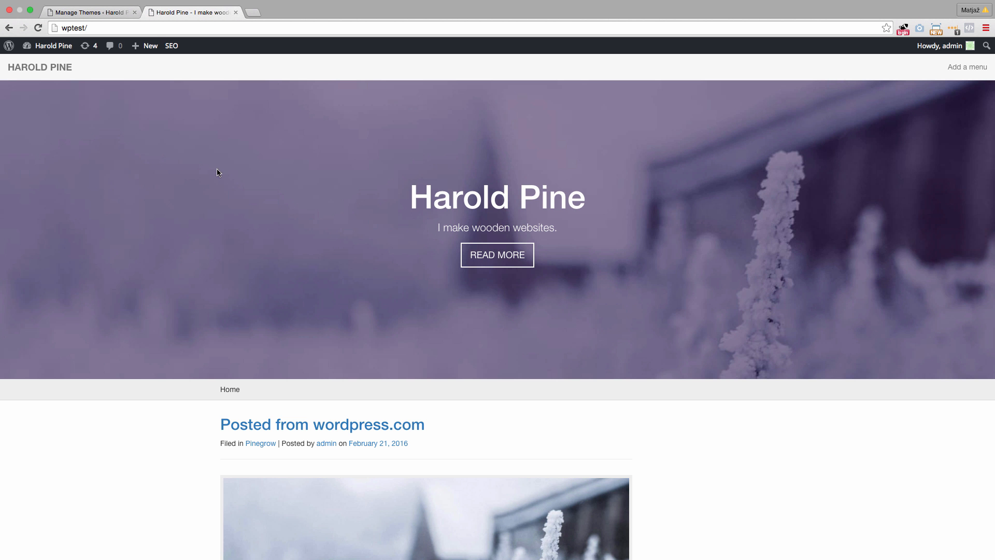
pyautogui.scroll(-8, 221, 178)
pyautogui.scroll(-10, 223, 181)
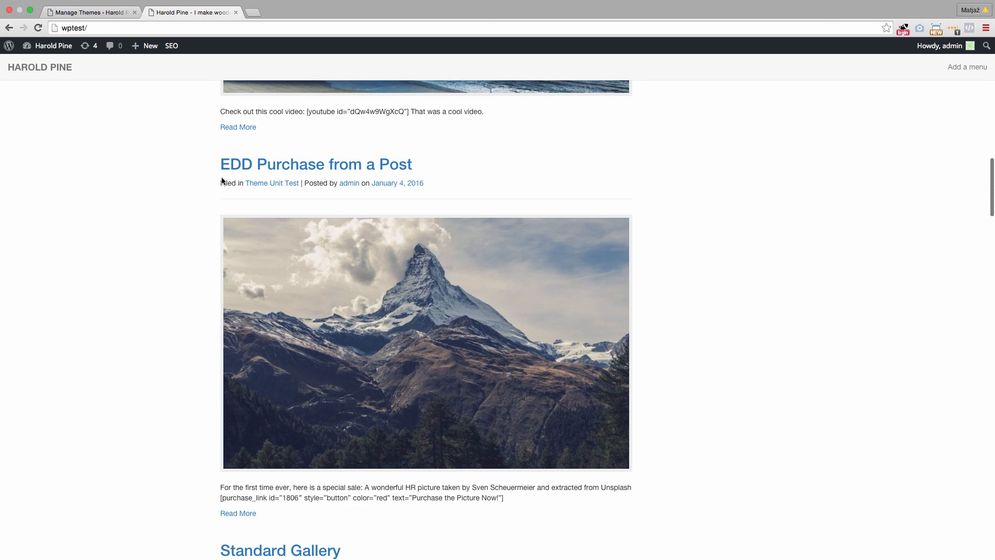
pyautogui.scroll(20, 223, 181)
# - Back in Pinegrow, add a page to the PineTest project from the WP Starter Theme's woocommerce.html template, keeping the name woocommerce.html
pyautogui.press('super+Tab')
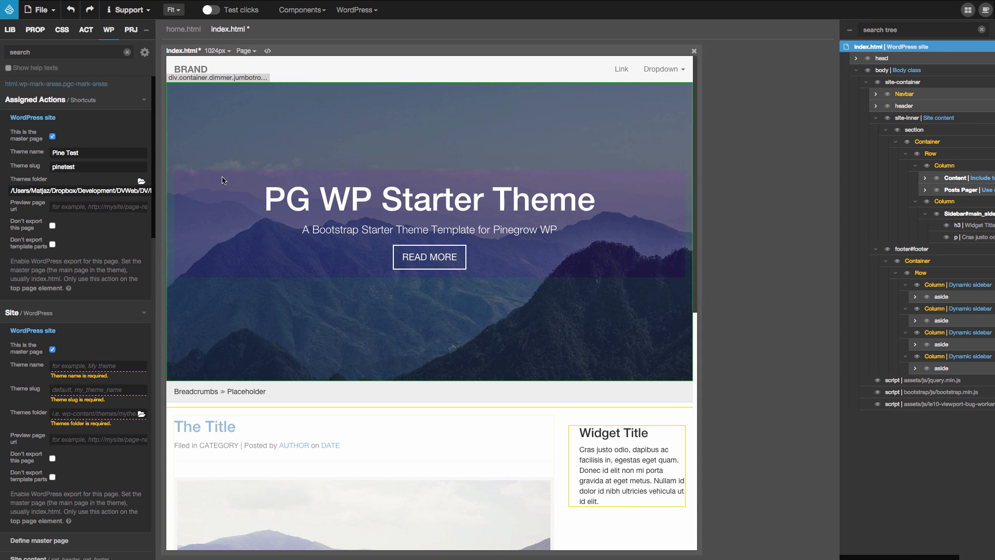
pyautogui.click(133, 30)
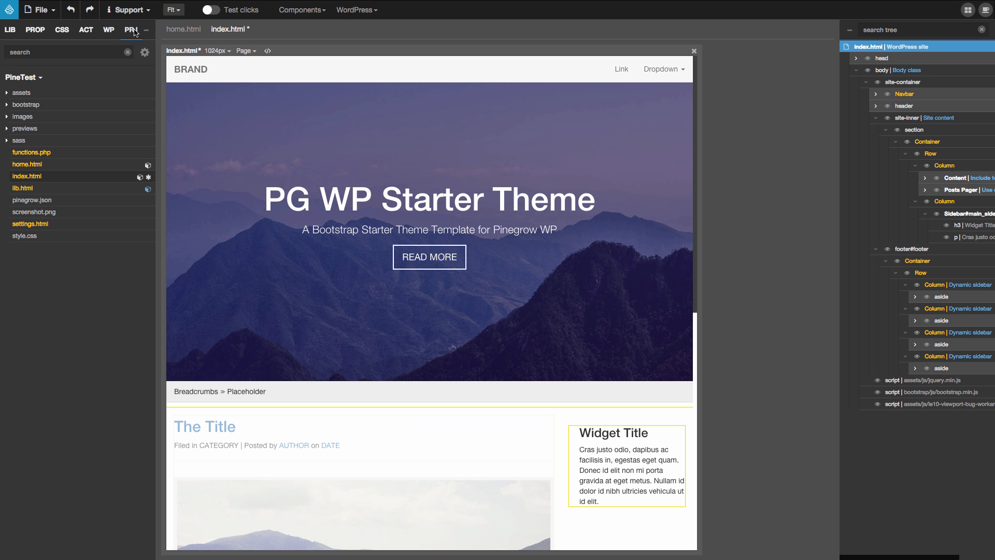
pyautogui.click(22, 79)
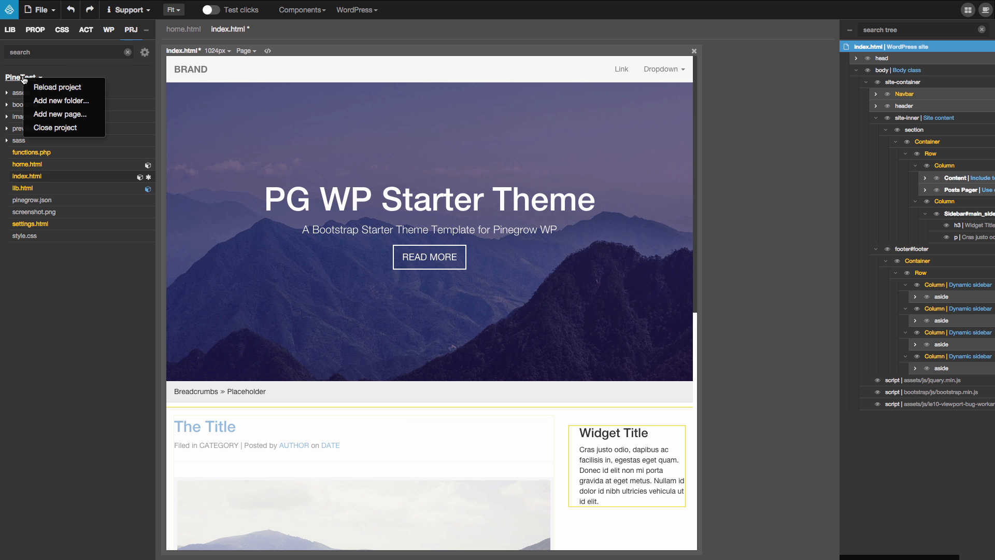
pyautogui.click(60, 115)
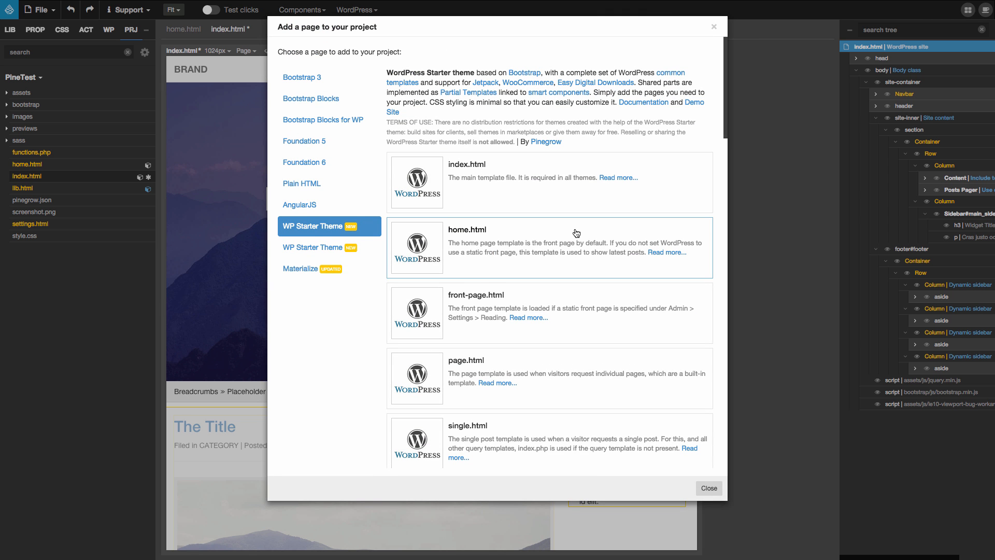
pyautogui.scroll(-3, 576, 232)
pyautogui.scroll(-12, 491, 263)
pyautogui.scroll(-3, 490, 263)
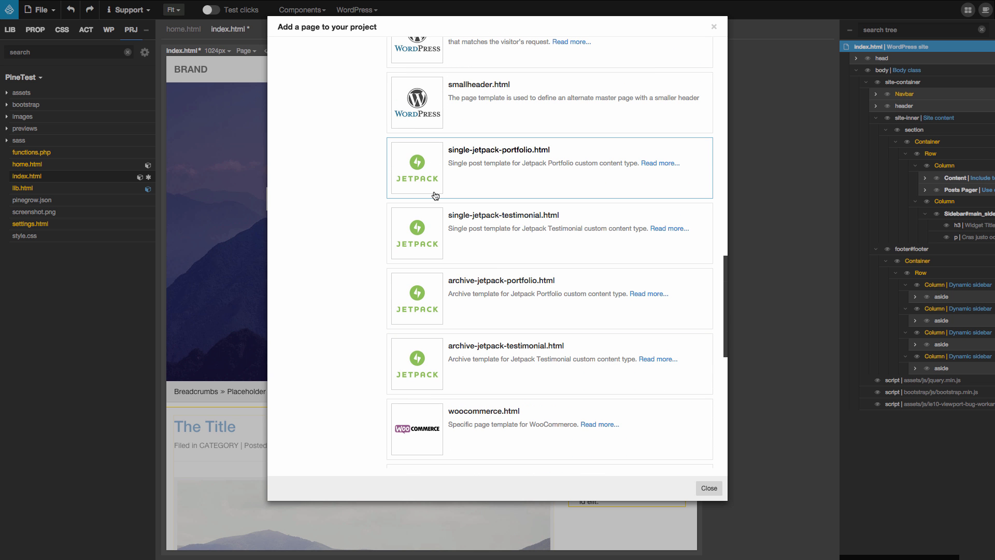
pyautogui.scroll(-3, 435, 195)
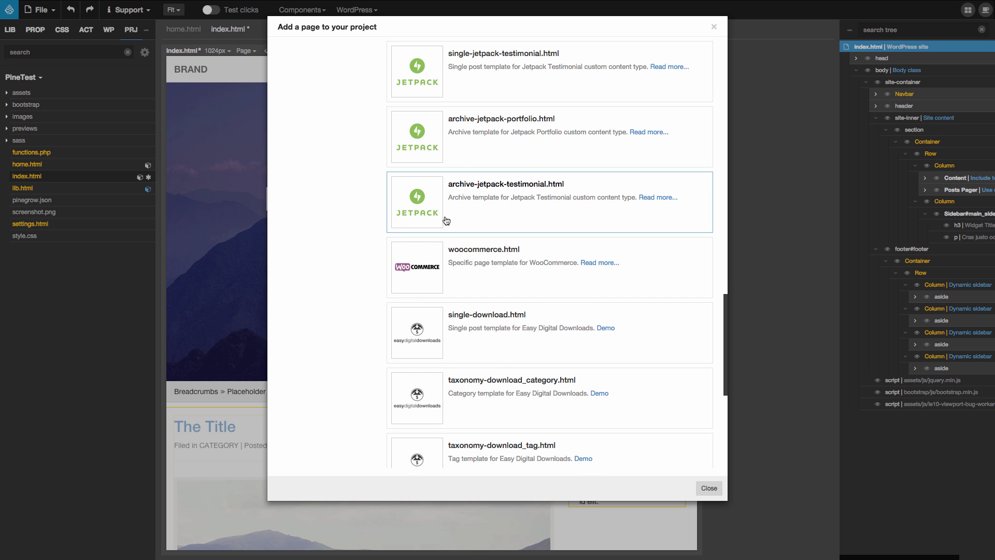
pyautogui.scroll(-1, 448, 249)
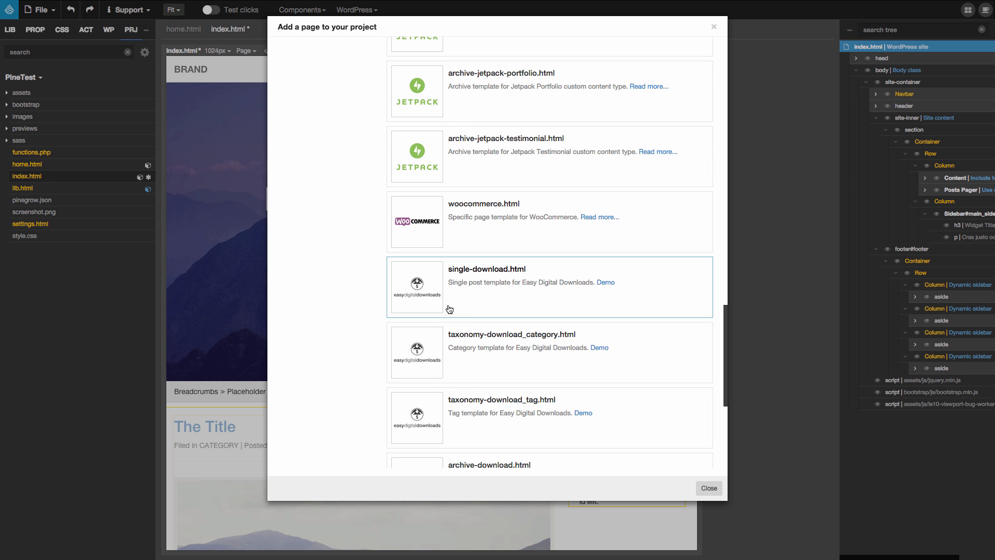
pyautogui.scroll(-1, 450, 309)
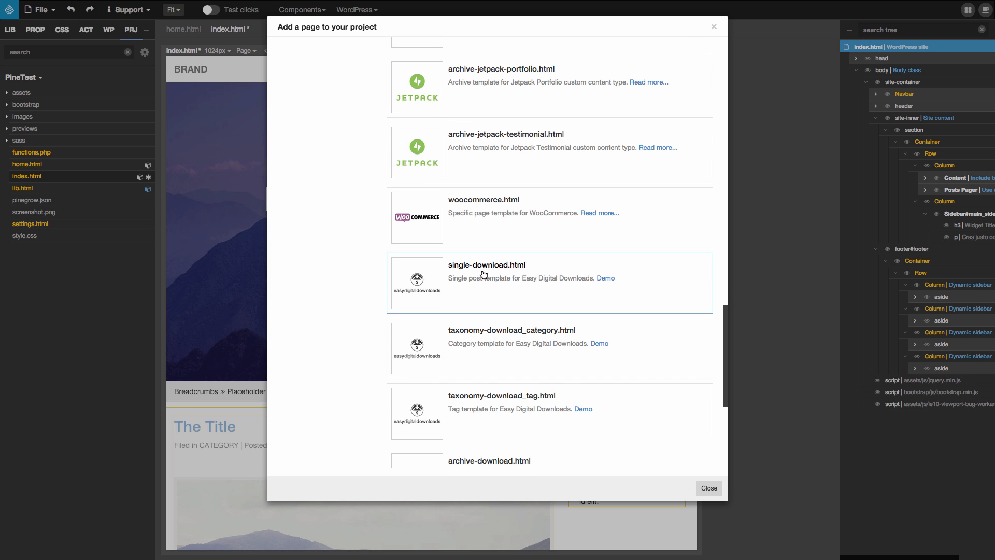
pyautogui.click(416, 210)
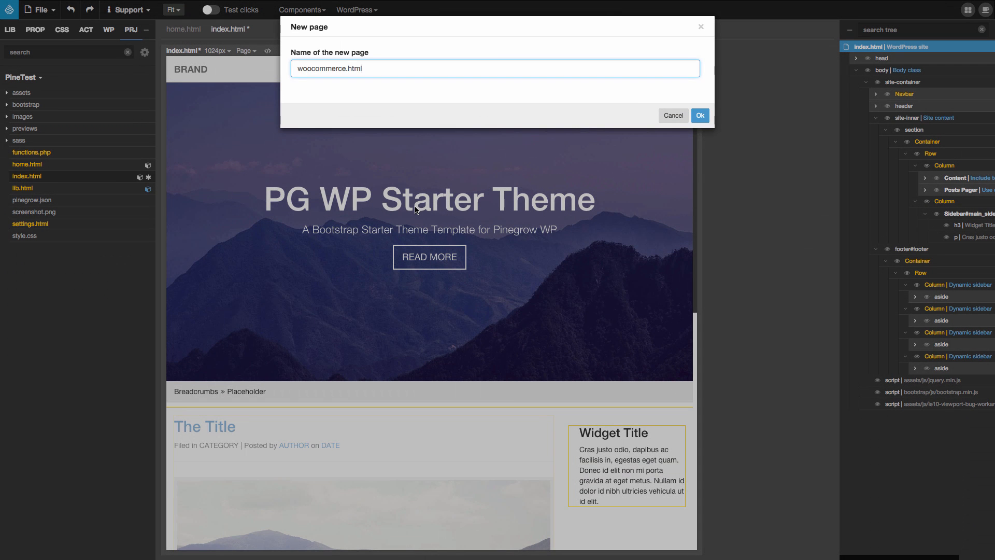
pyautogui.click(701, 116)
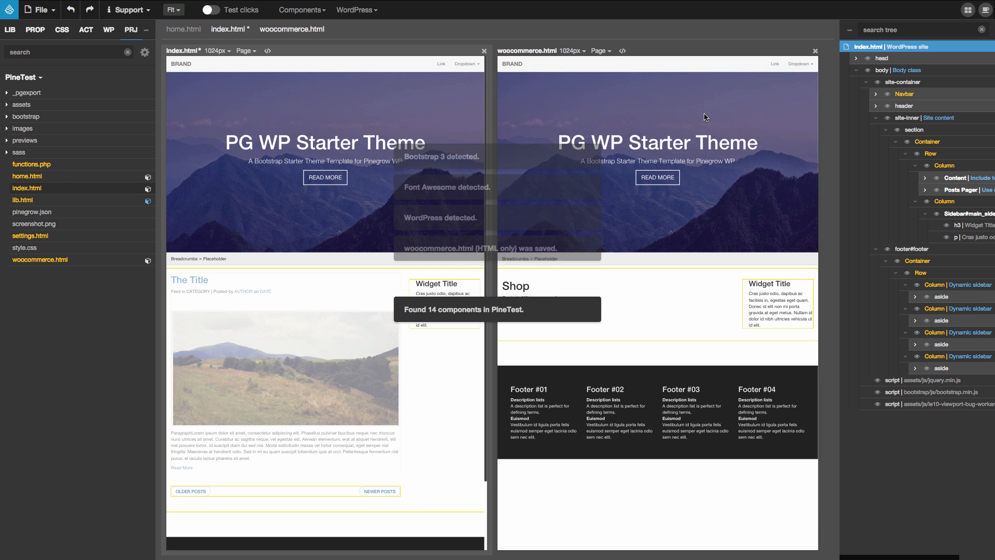
# - Export the theme with the new WooCommerce page, and in Chrome reload the site and look through its Shop page
pyautogui.click(361, 10)
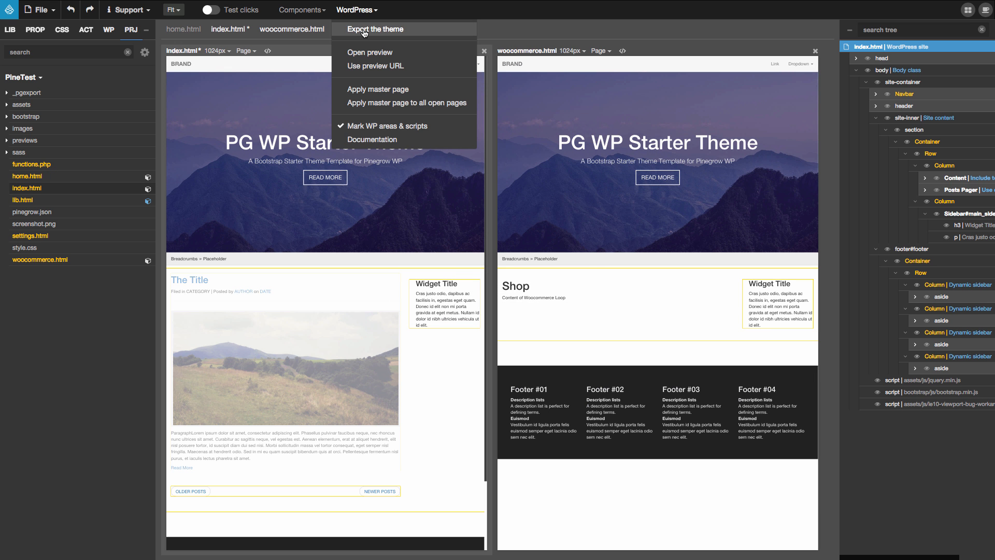
pyautogui.click(364, 31)
pyautogui.press('super+Tab')
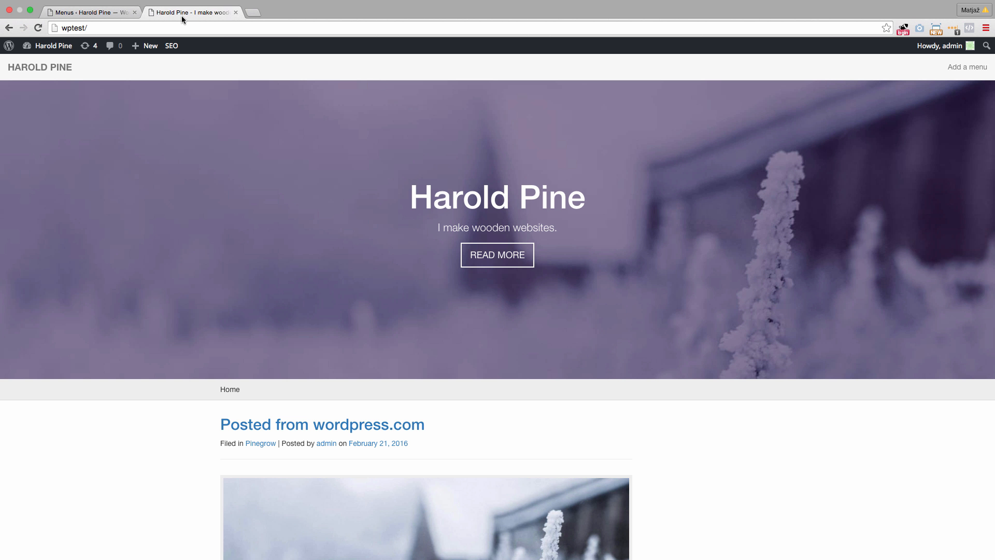
pyautogui.click(45, 74)
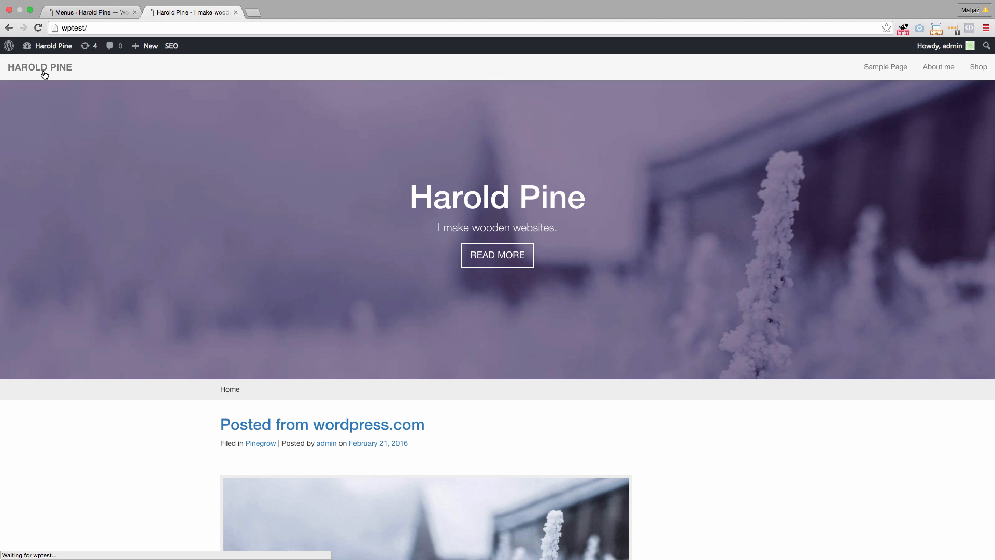
pyautogui.click(975, 71)
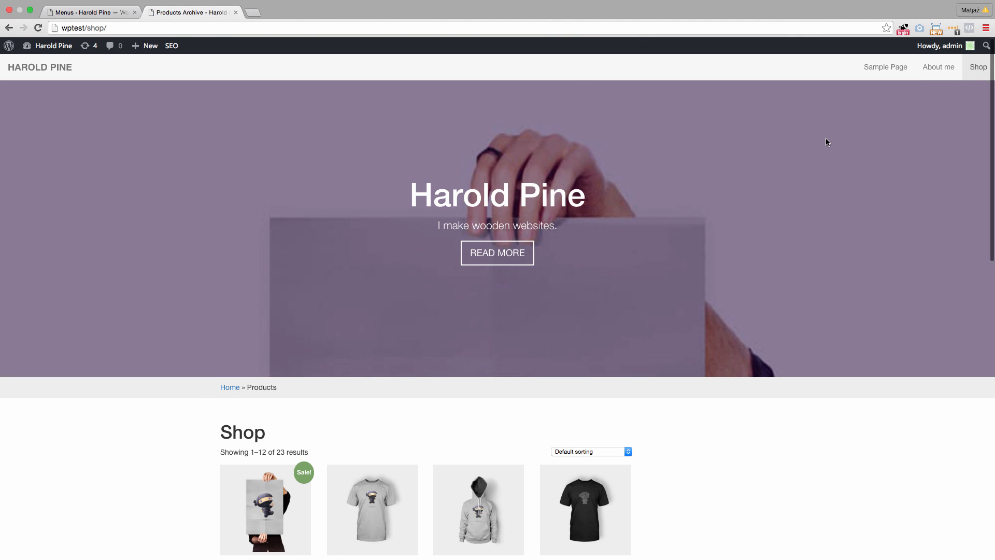
pyautogui.scroll(-5, 825, 138)
pyautogui.scroll(-6, 745, 194)
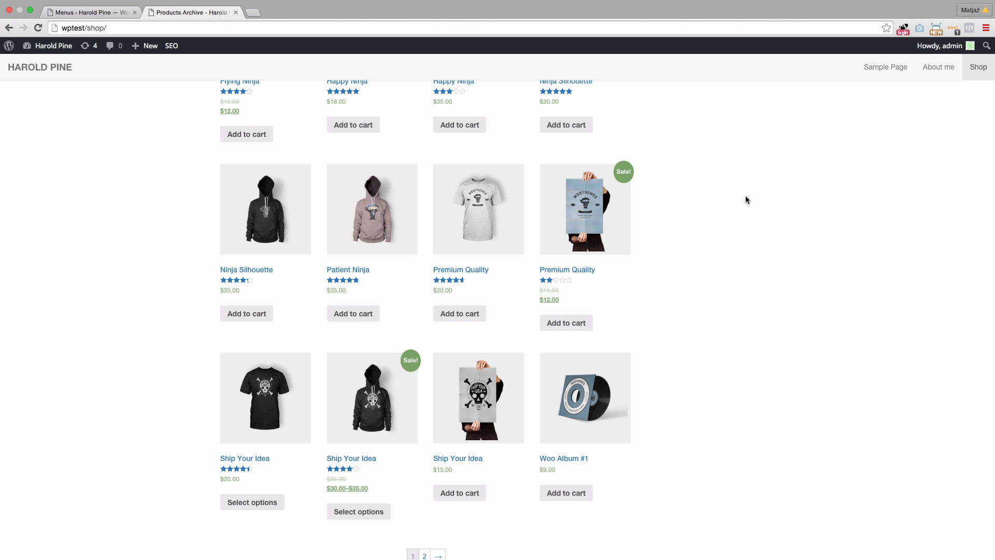
# - Back in Pinegrow, turn off the Active filter for the CSS rules and examine all the rules in style.css
pyautogui.press('super+Tab')
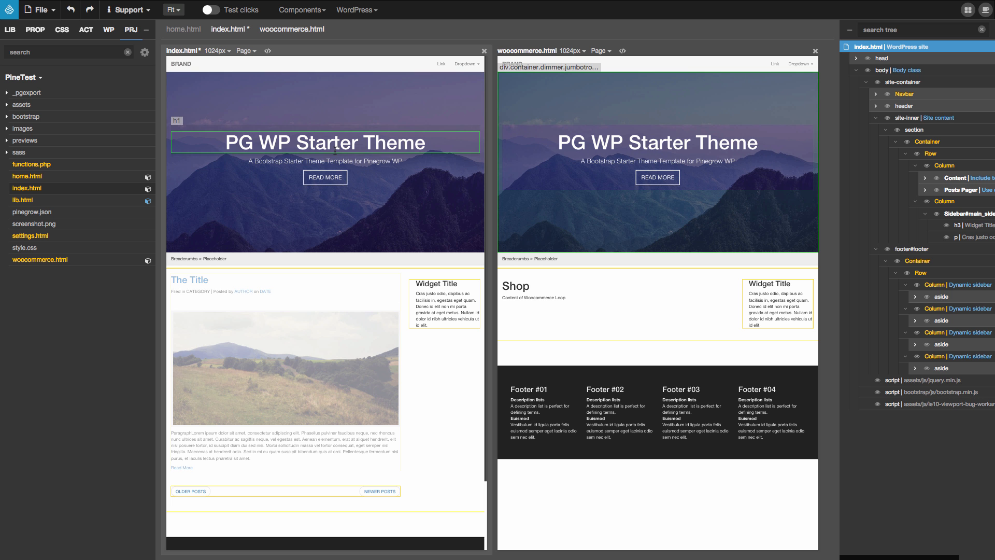
pyautogui.click(63, 30)
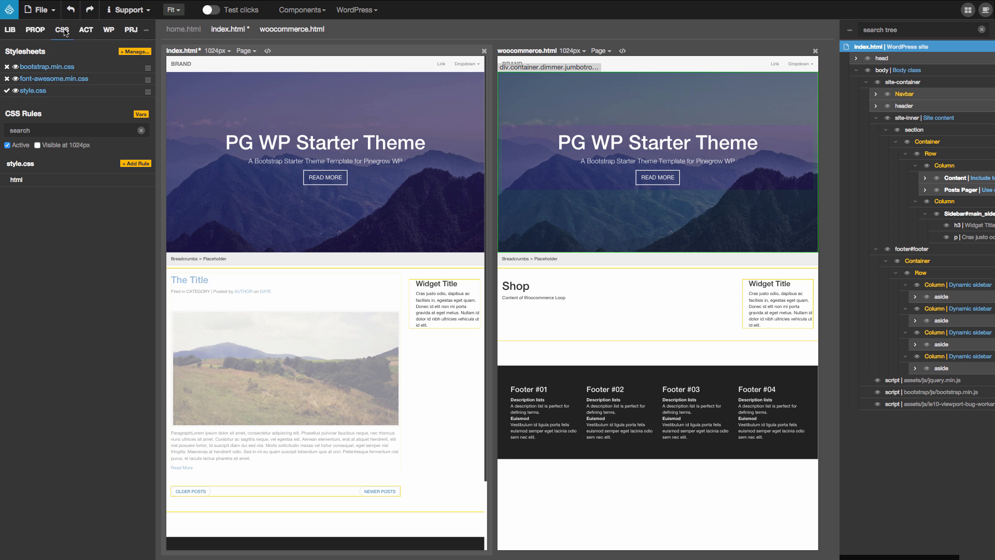
pyautogui.click(7, 146)
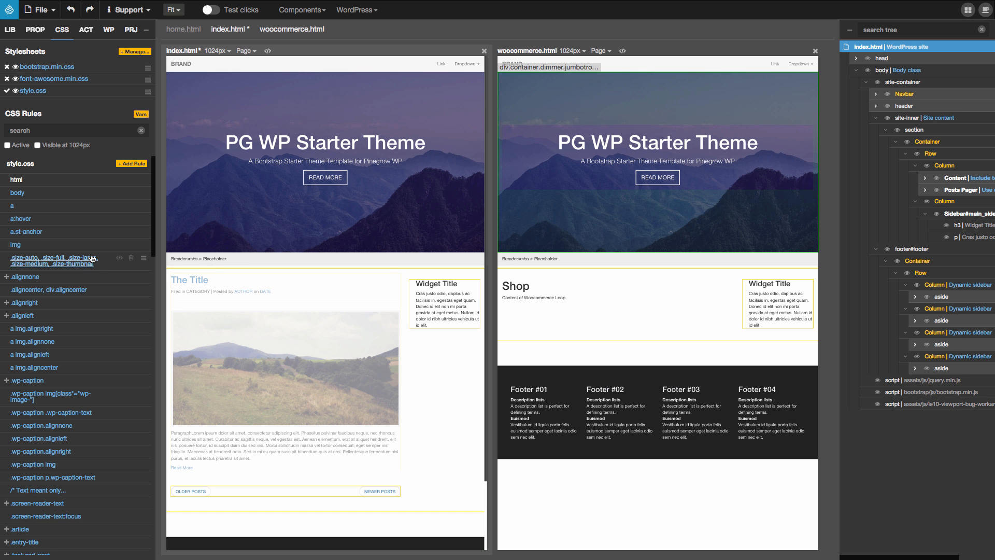
pyautogui.scroll(-5, 43, 252)
pyautogui.scroll(-10, 43, 253)
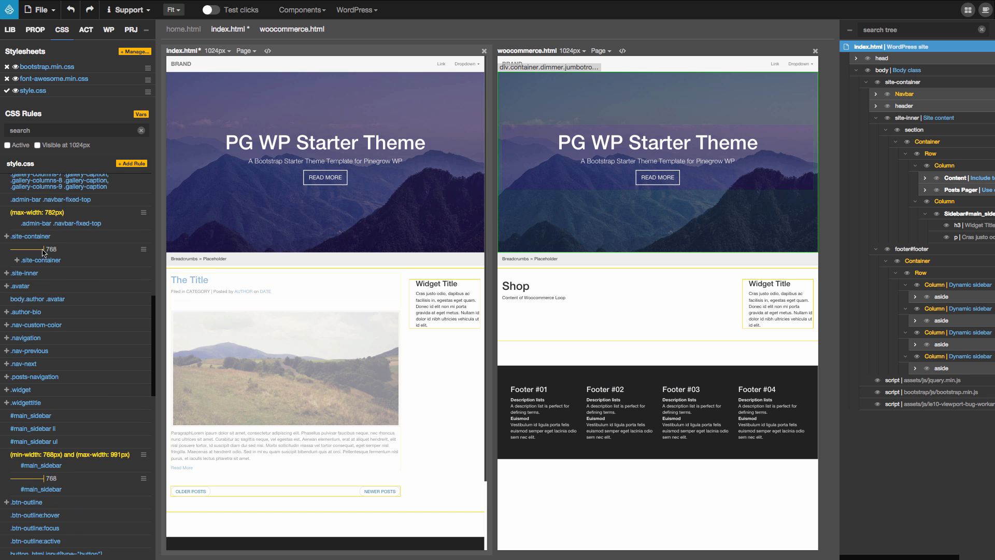
pyautogui.scroll(-10, 43, 251)
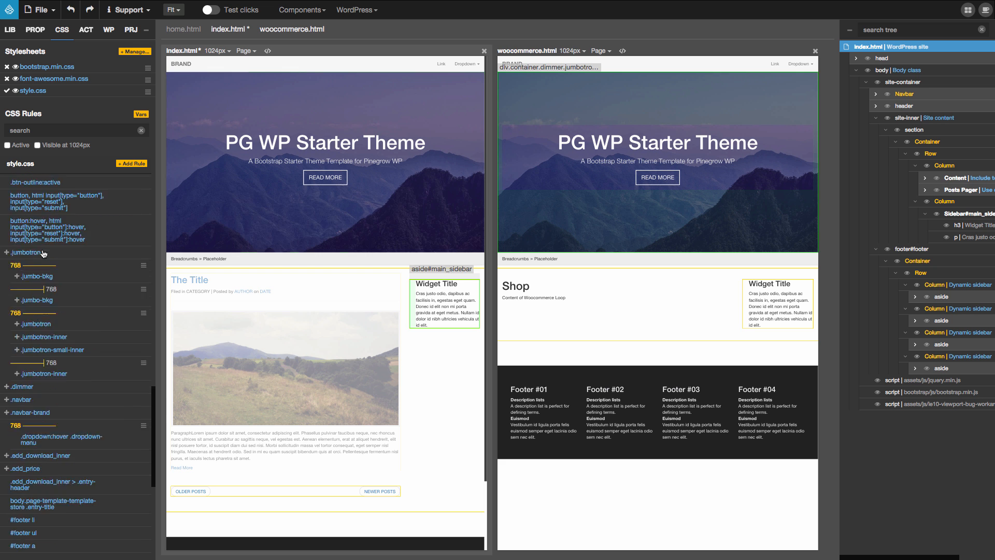
# - Look through the rest of the style.css rules, and select the Content component in index.html with the page tree widened
pyautogui.scroll(-5, 44, 254)
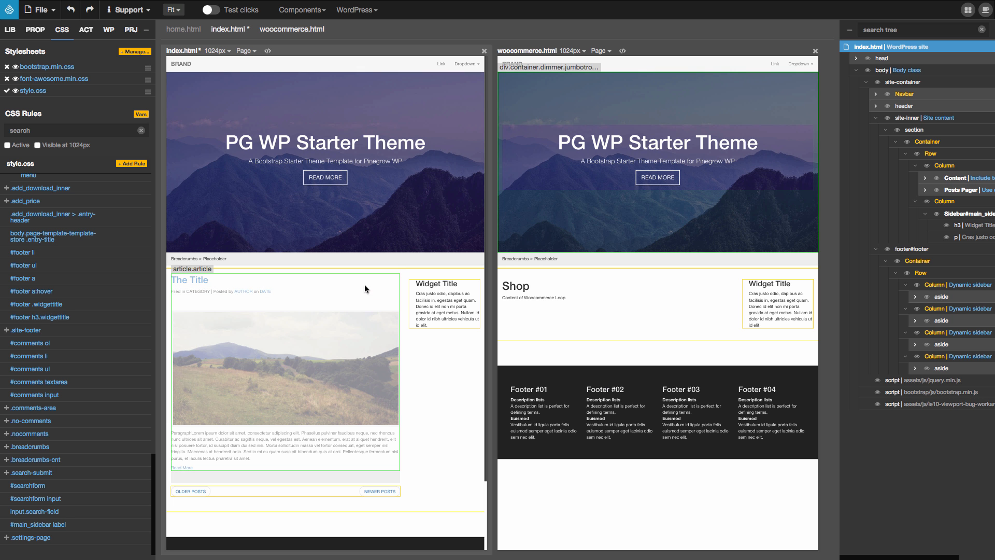
pyautogui.click(225, 284)
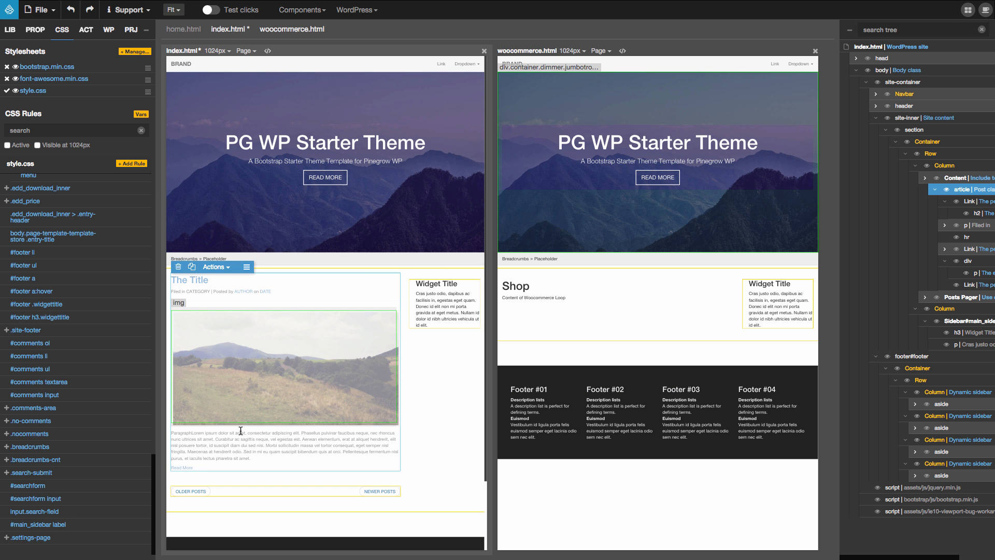
pyautogui.click(961, 177)
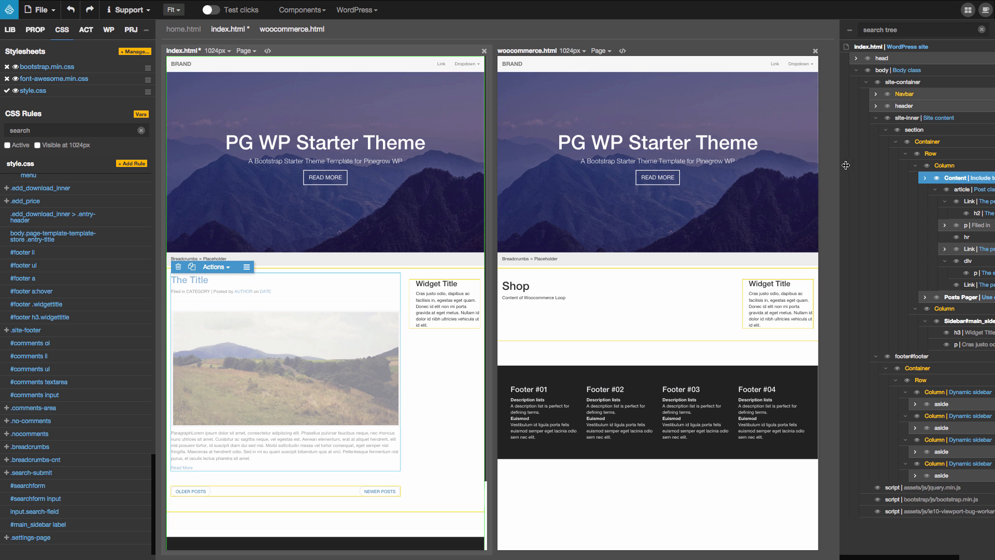
pyautogui.moveTo(840, 165); pyautogui.dragTo(755, 174)
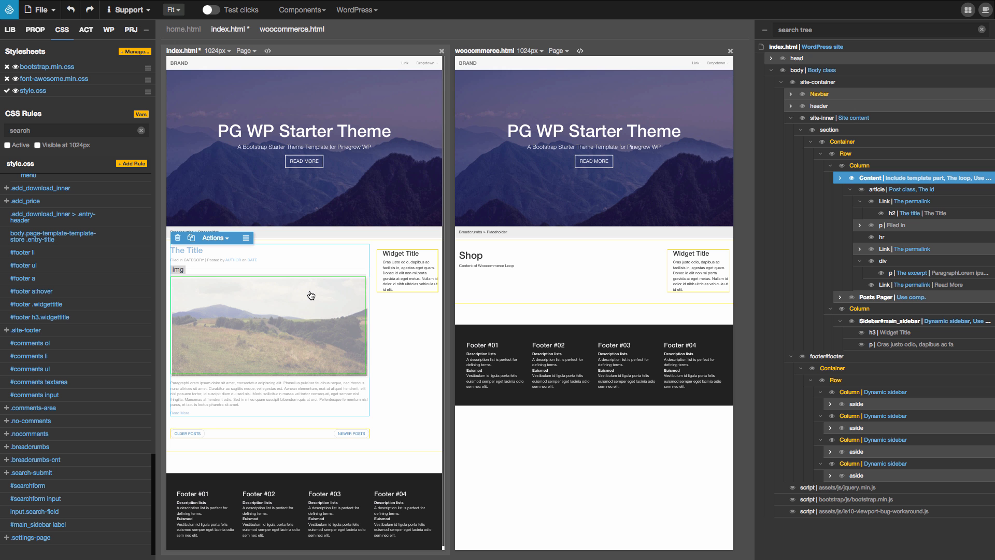
# - View the PineTest components in the library, and open the selected Content component's definition with lib.html shown on its own
pyautogui.click(11, 30)
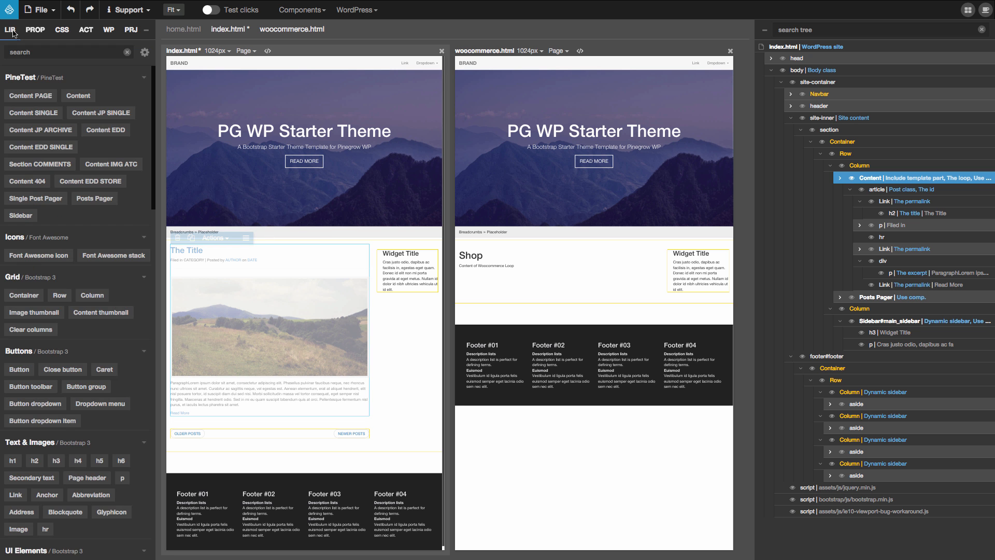
pyautogui.moveTo(66, 97)
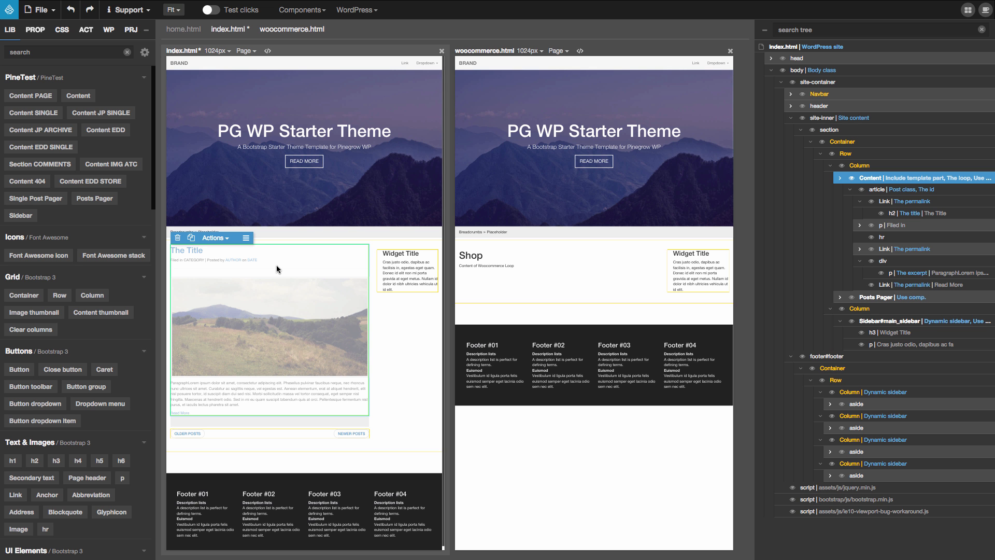
pyautogui.click(212, 238)
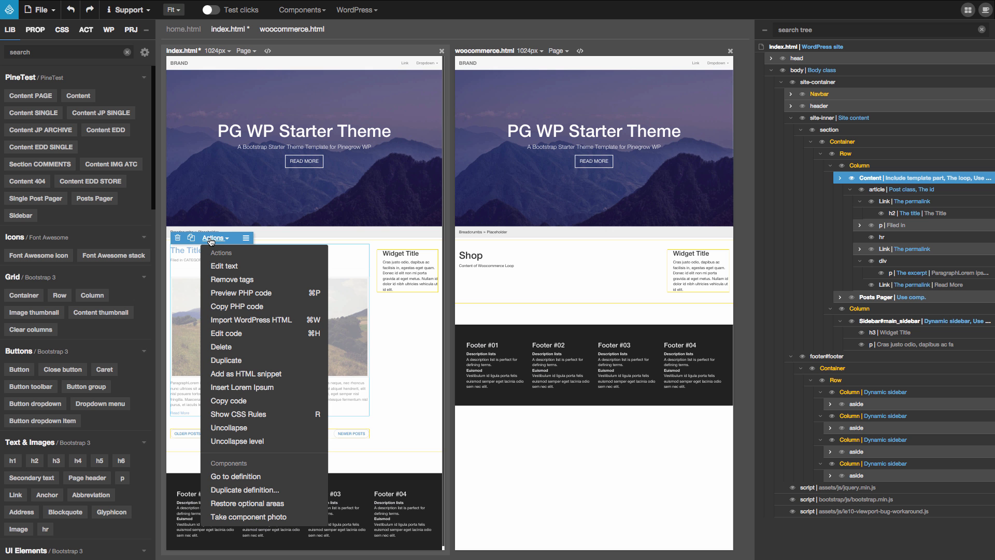
pyautogui.click(258, 477)
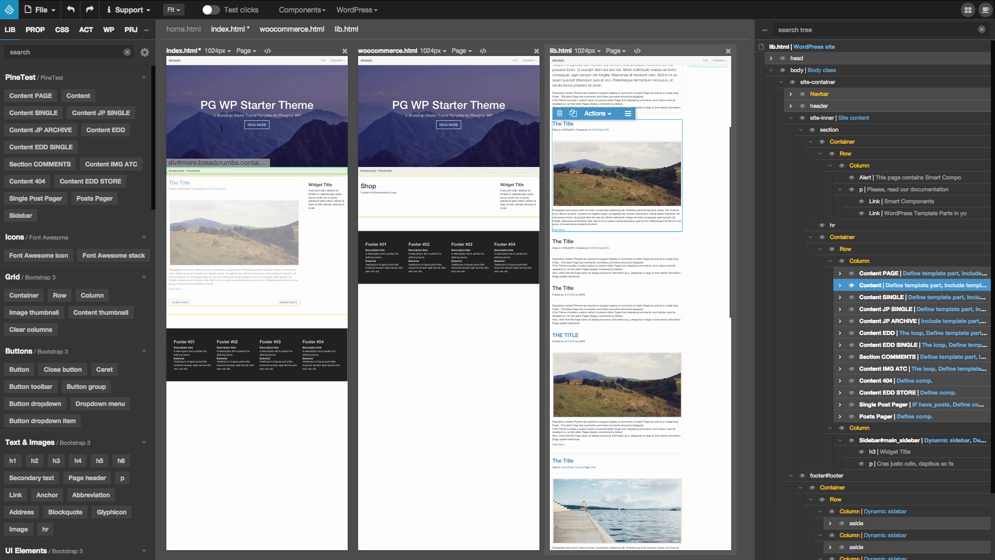
pyautogui.click(348, 30)
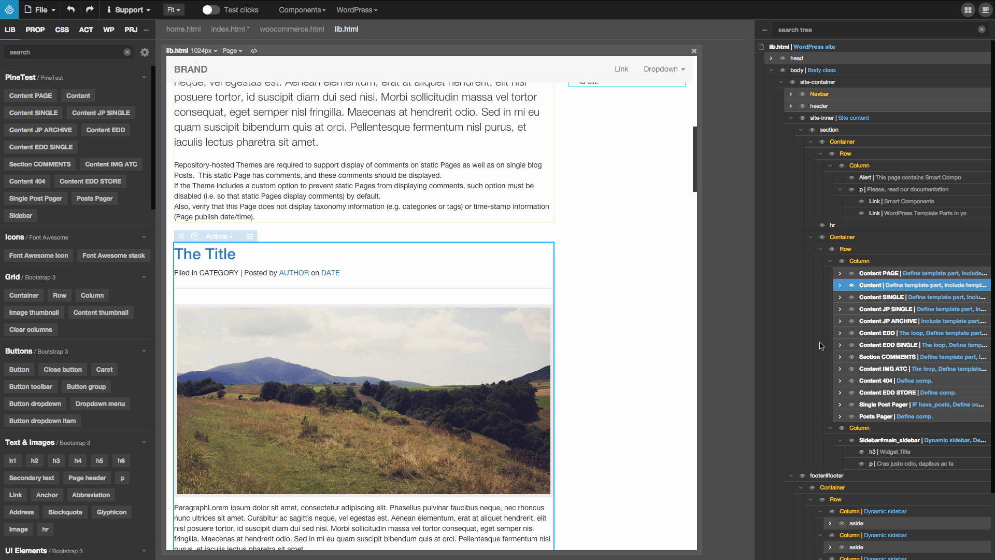
# - In the Content component in lib.html, move the "Filed in" paragraph below the excerpt, just above the Read More link
pyautogui.scroll(-2, 410, 285)
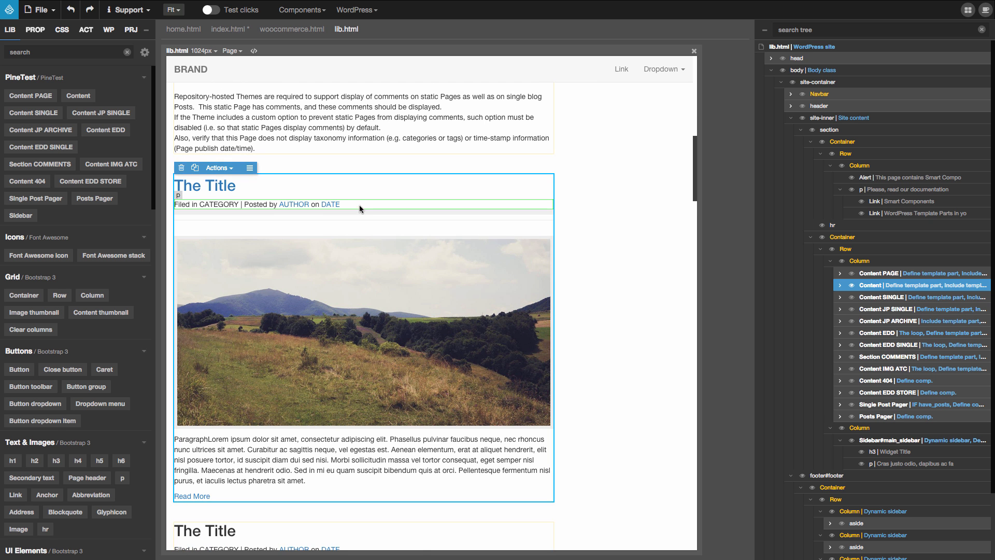
pyautogui.click(359, 204)
pyautogui.moveTo(904, 334); pyautogui.dragTo(904, 388)
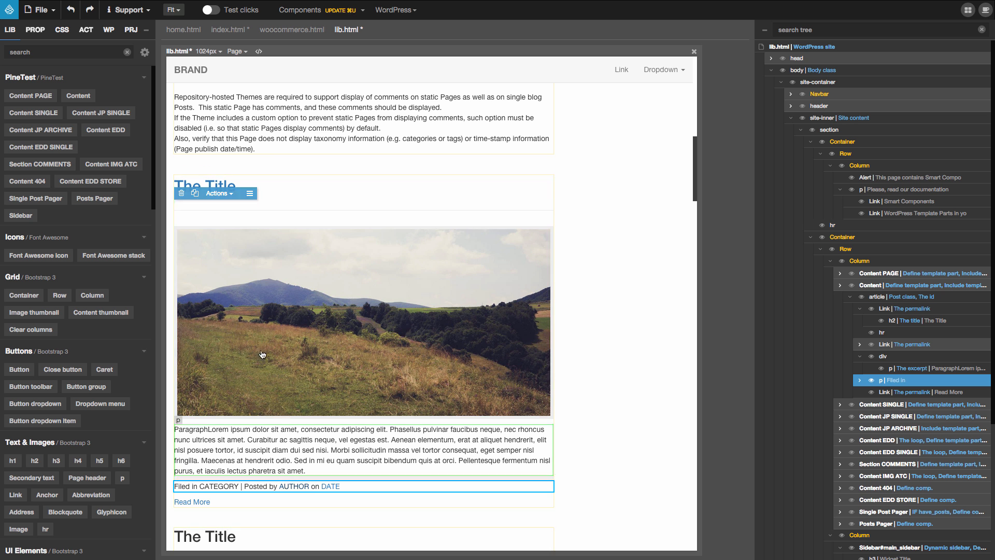
# - Update the components across the project and check the changed post layout in home.html
pyautogui.click(340, 11)
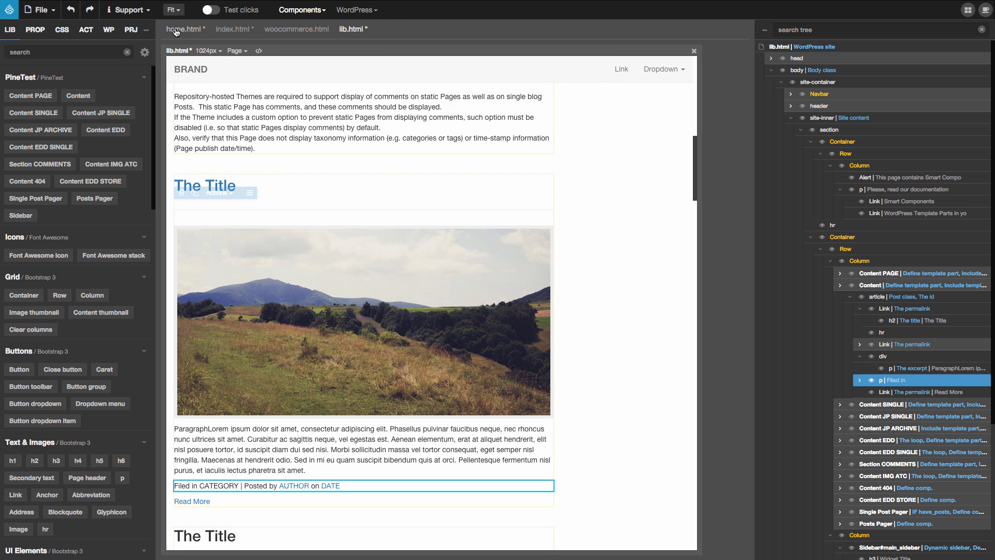
pyautogui.click(203, 30)
pyautogui.scroll(-3, 336, 326)
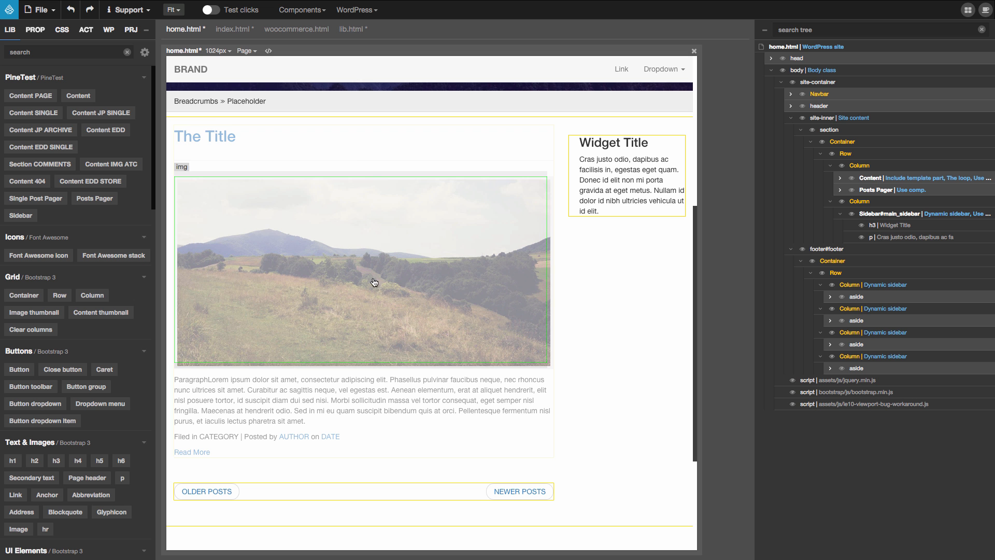
# - Back in lib.html, set the width of the Content component's post thumbnail image to 500
pyautogui.click(350, 30)
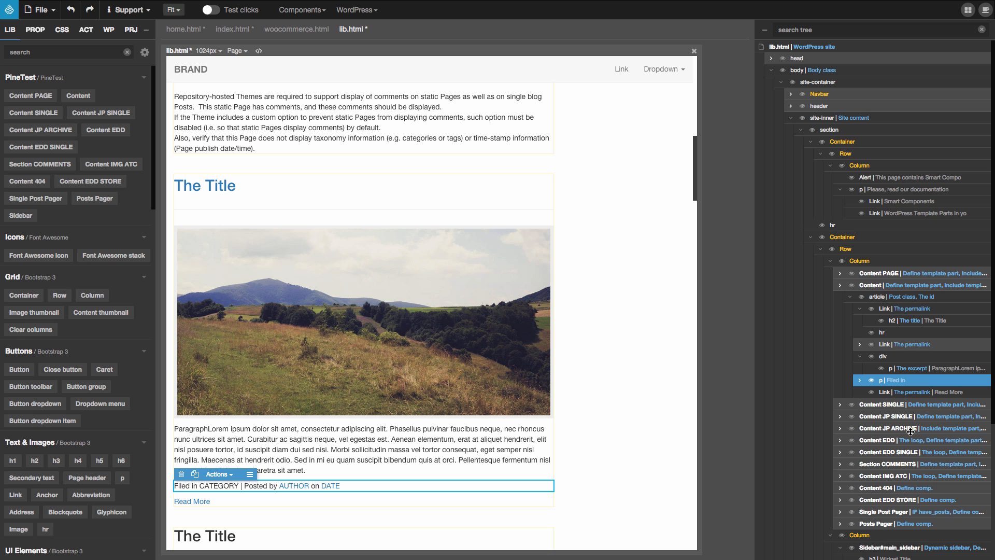
pyautogui.click(885, 285)
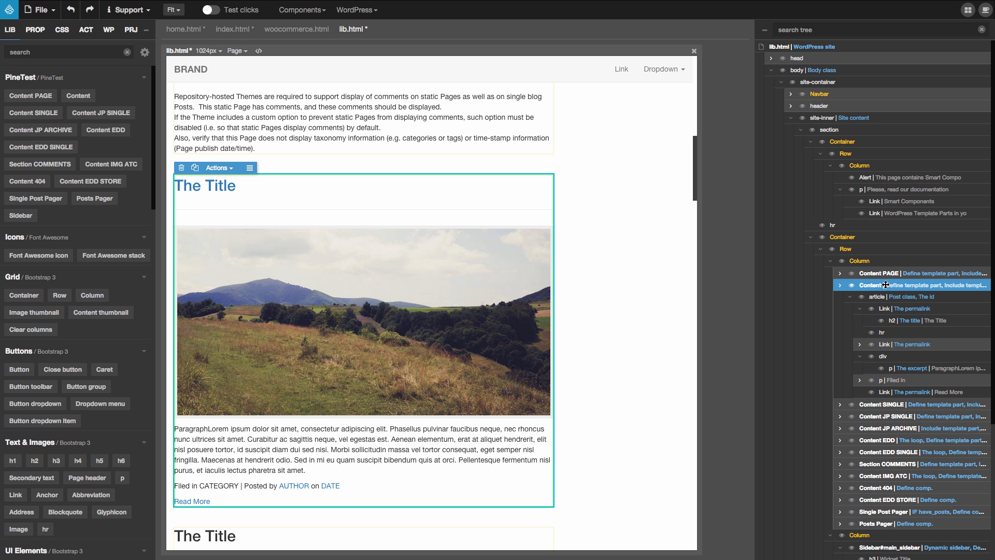
pyautogui.click(450, 301)
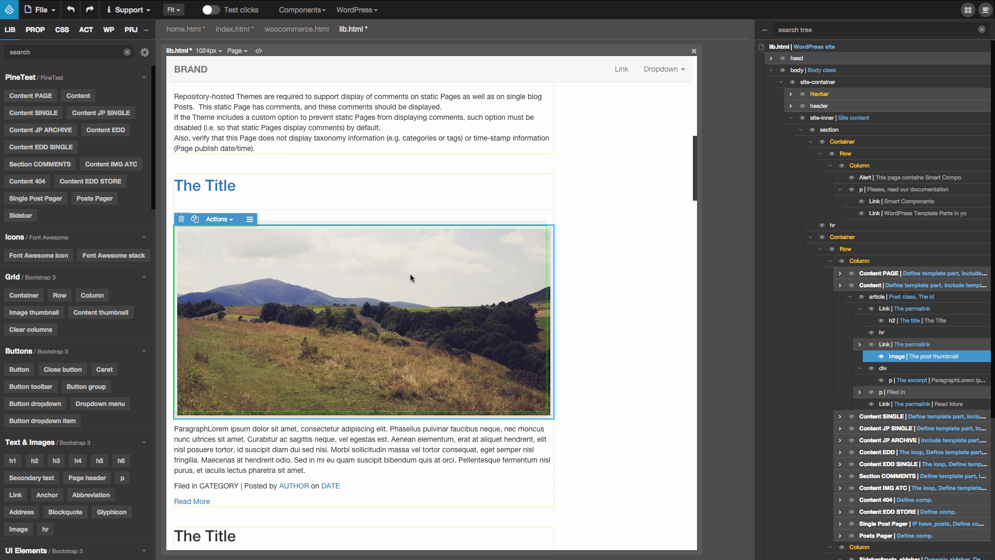
pyautogui.click(31, 32)
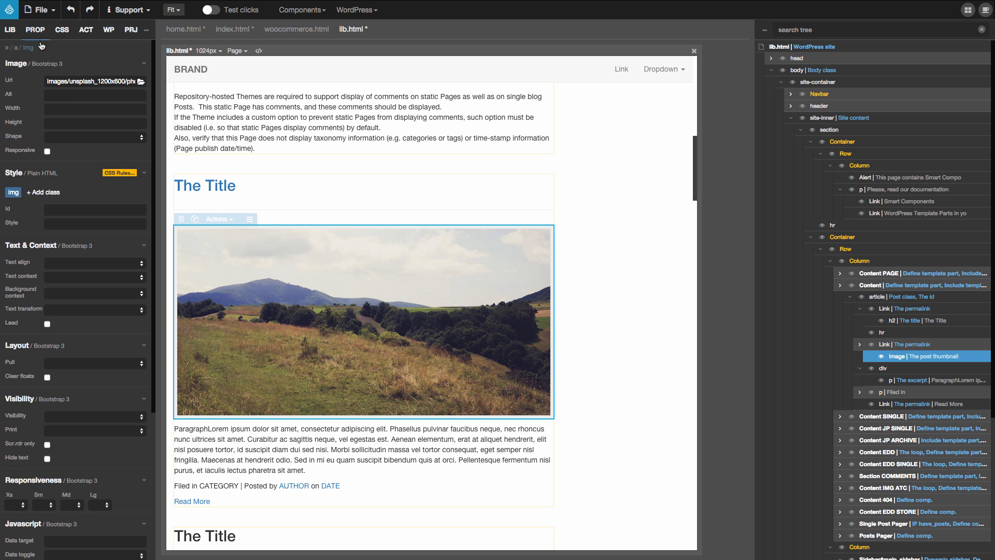
pyautogui.click(68, 111)
pyautogui.write('500')
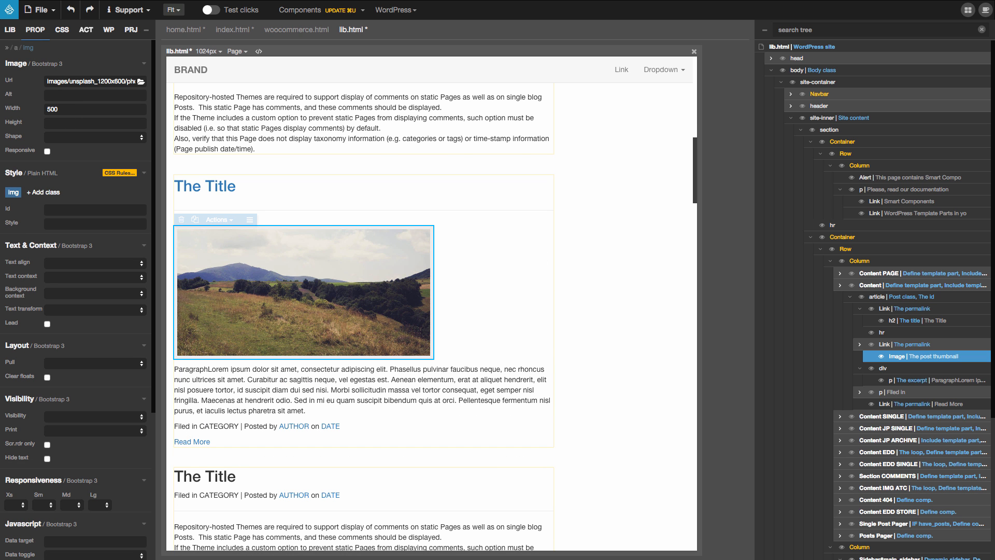
# - Update the components with the new thumbnail width and check the post image in home.html
pyautogui.click(339, 11)
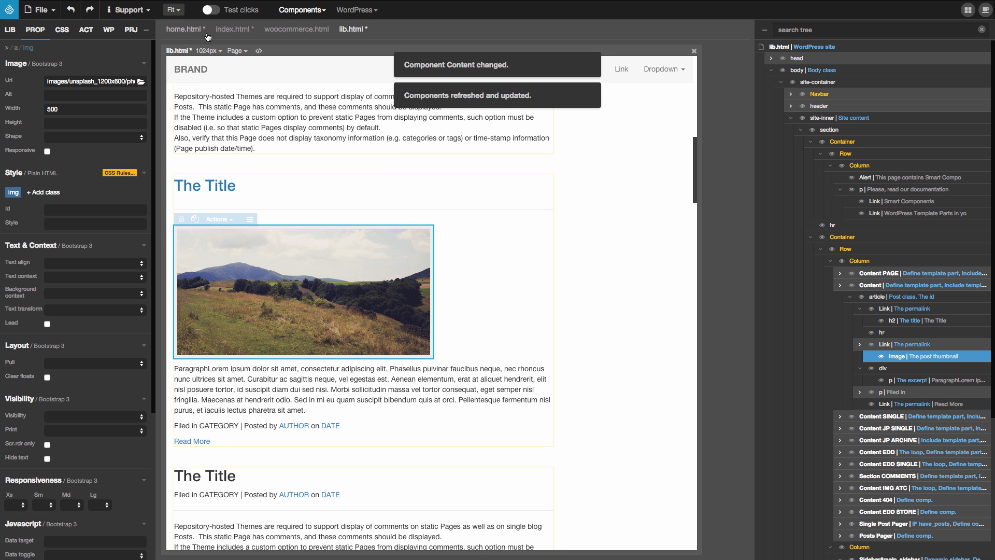
pyautogui.click(192, 31)
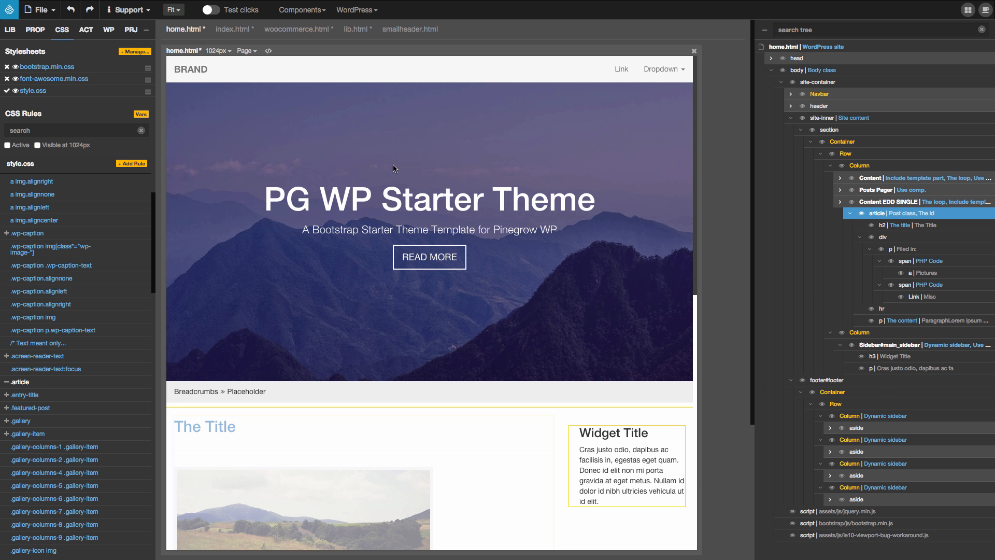
pyautogui.scroll(-5, 393, 168)
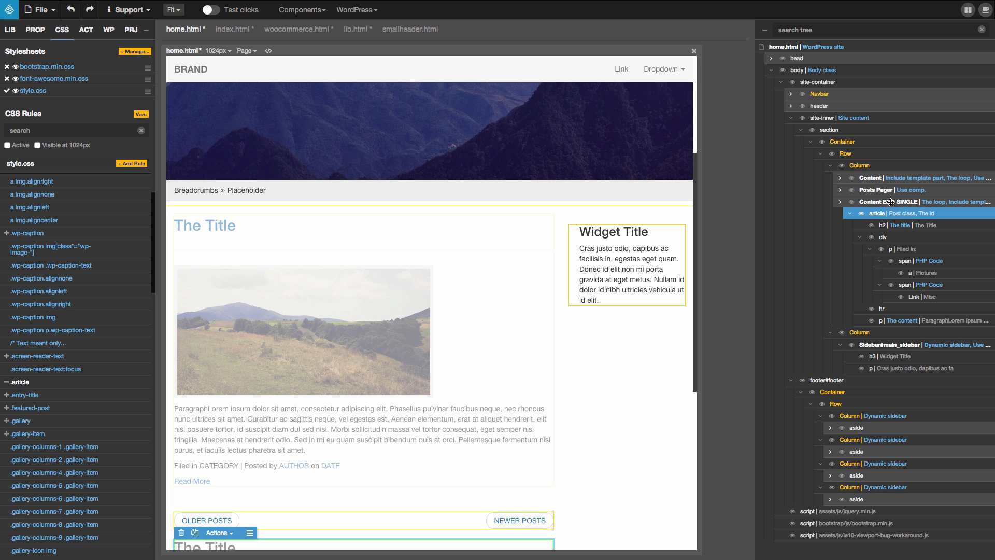
# - Make the Content element in home.html editable by removing its Use component and Include template part actions
pyautogui.click(877, 178)
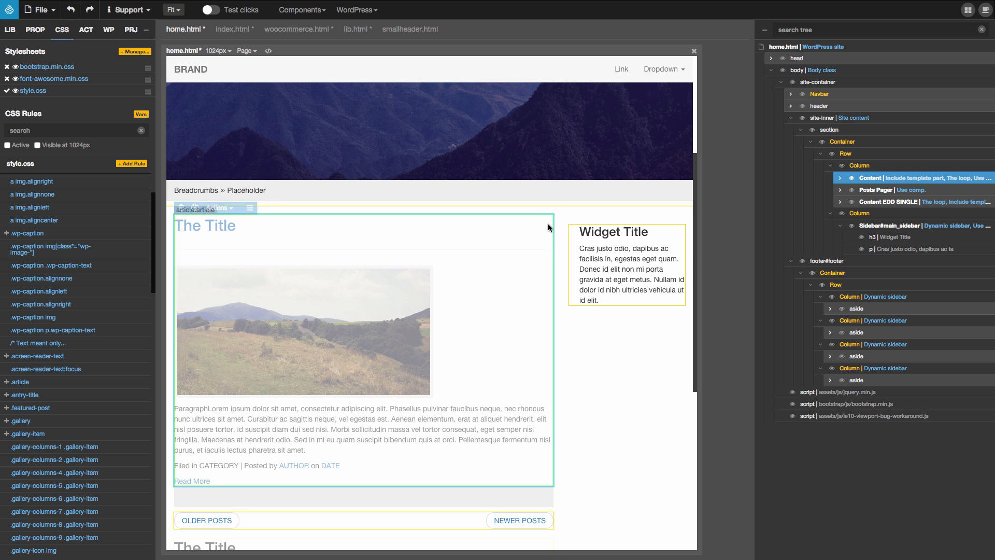
pyautogui.click(85, 32)
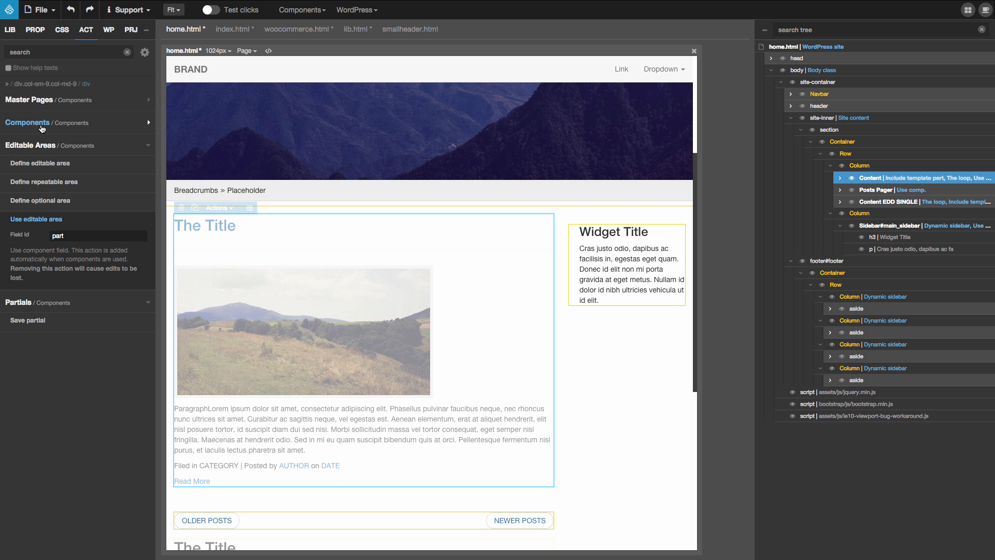
pyautogui.click(41, 126)
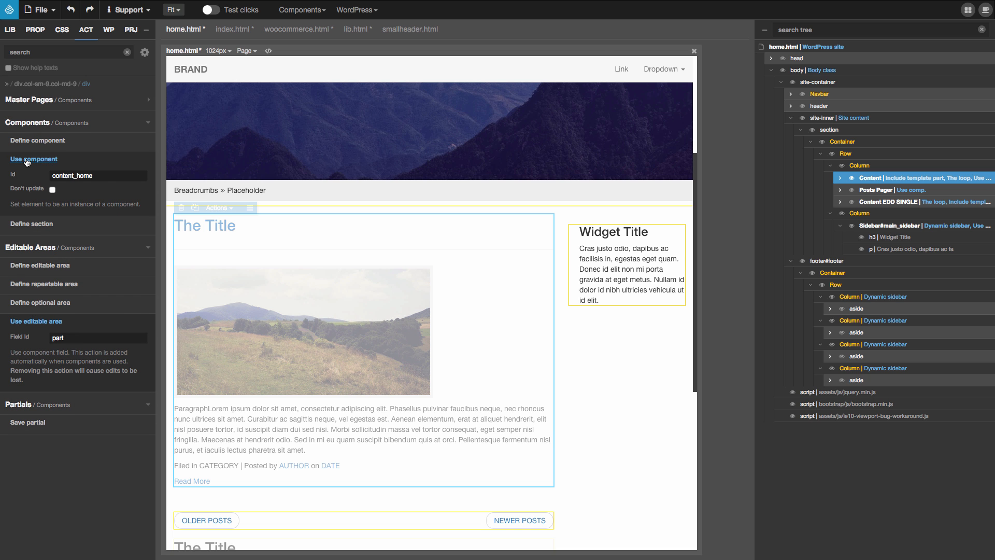
pyautogui.click(27, 160)
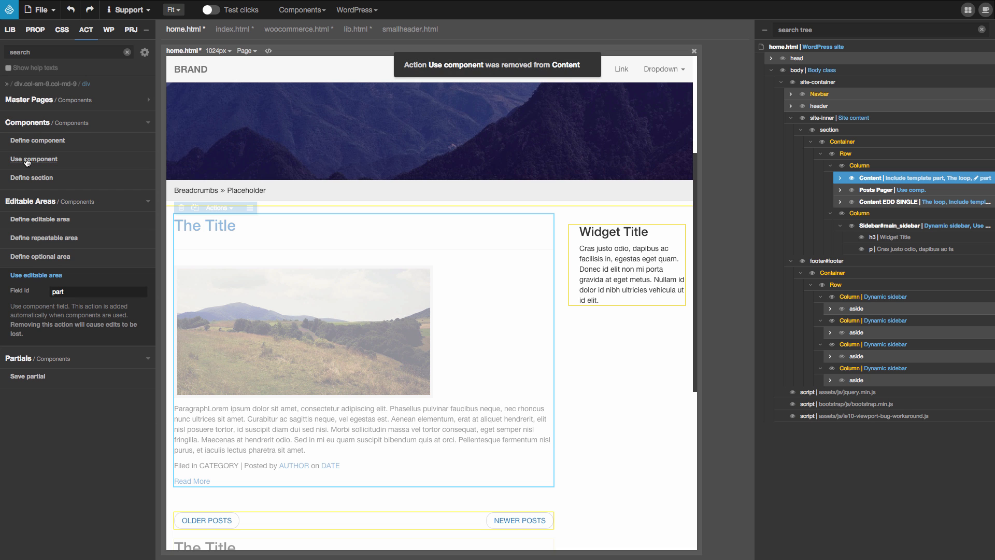
pyautogui.click(108, 30)
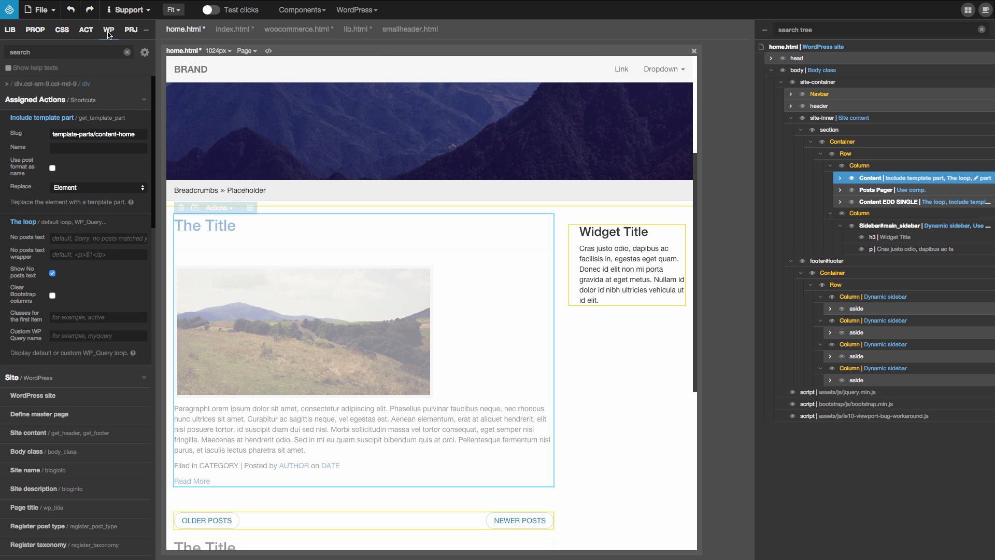
pyautogui.click(40, 119)
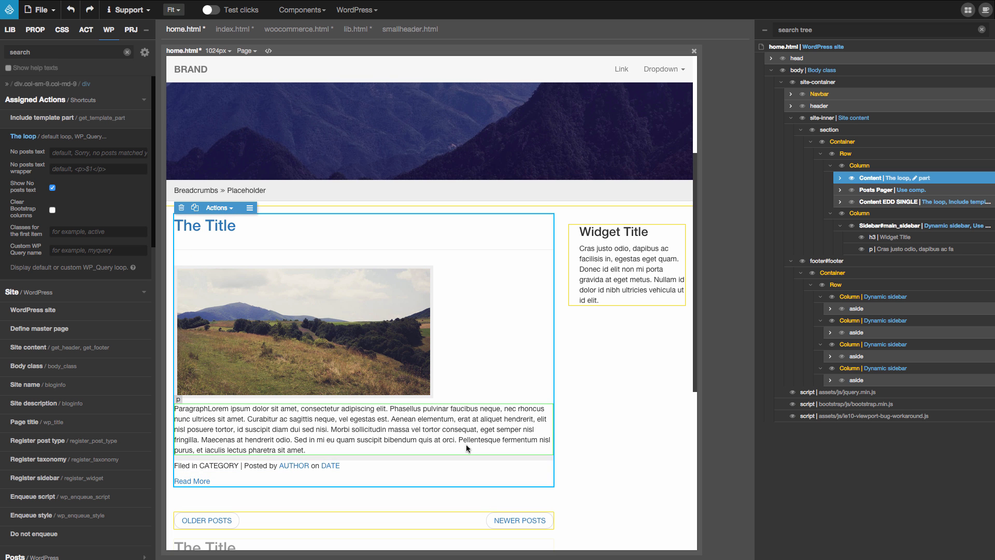
# - In home.html's Content article, move the "Filed in" paragraph from below the excerpt up to the title link
pyautogui.scroll(-2, 465, 446)
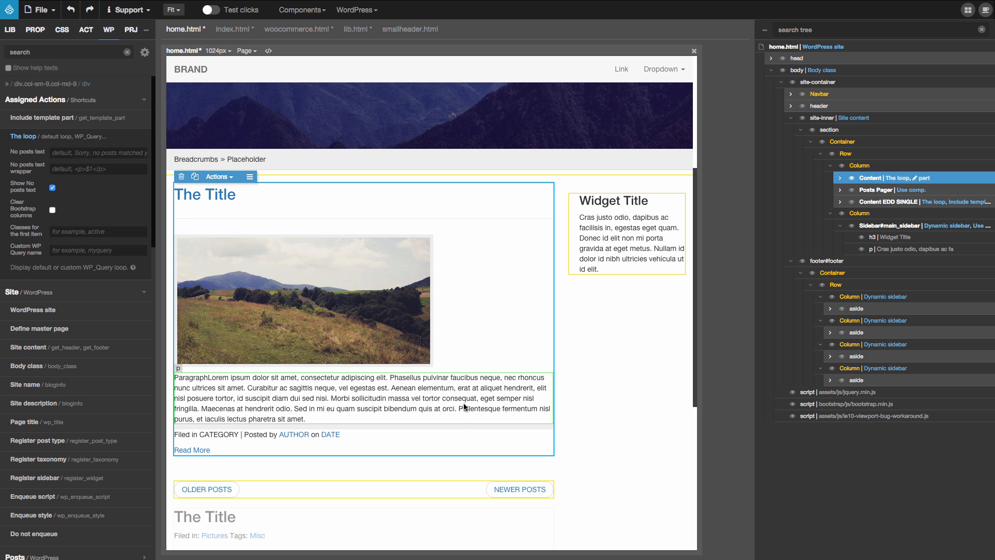
pyautogui.click(462, 431)
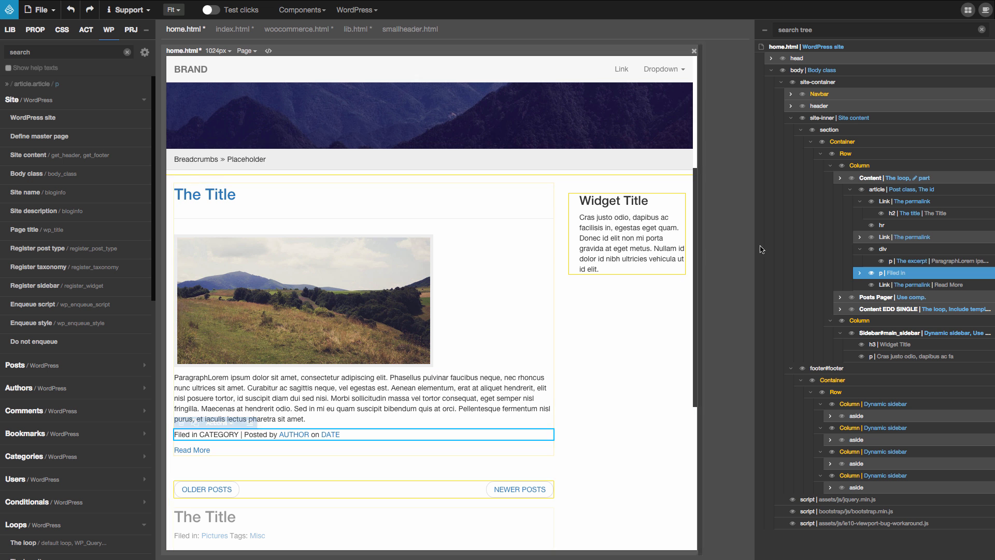
pyautogui.moveTo(902, 273); pyautogui.dragTo(908, 199)
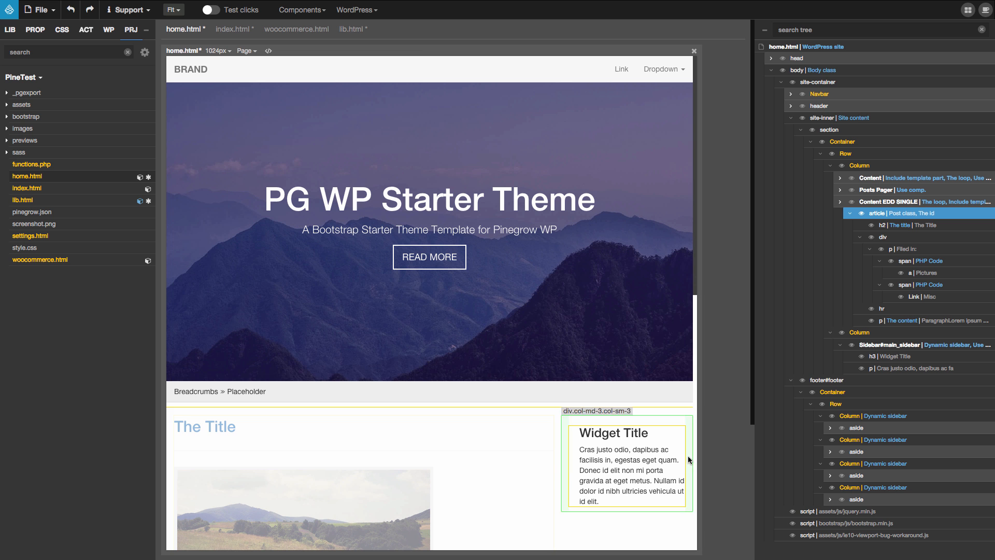
# - Switch to index.html and collapse the site-inner and footer branches in the page tree
pyautogui.click(231, 31)
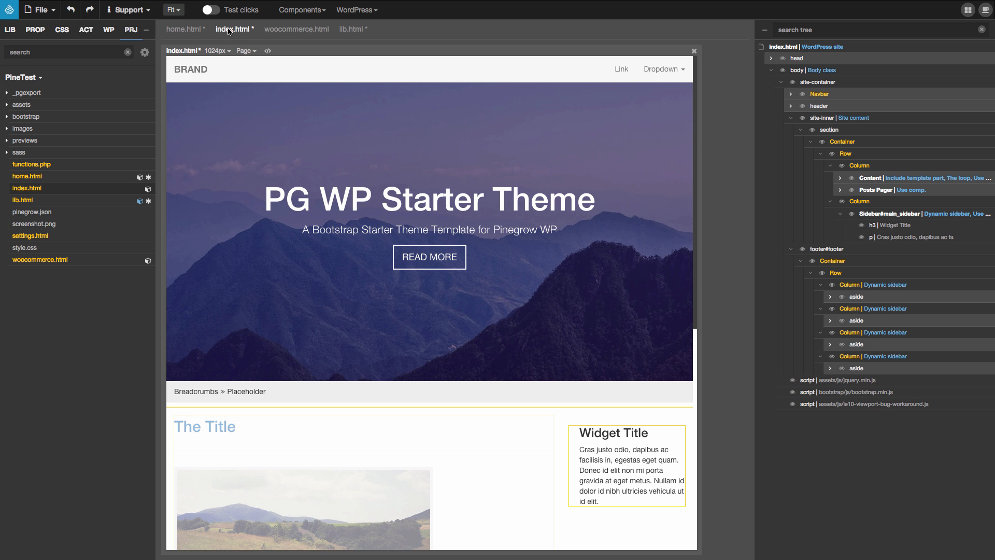
pyautogui.click(832, 118)
pyautogui.click(791, 119)
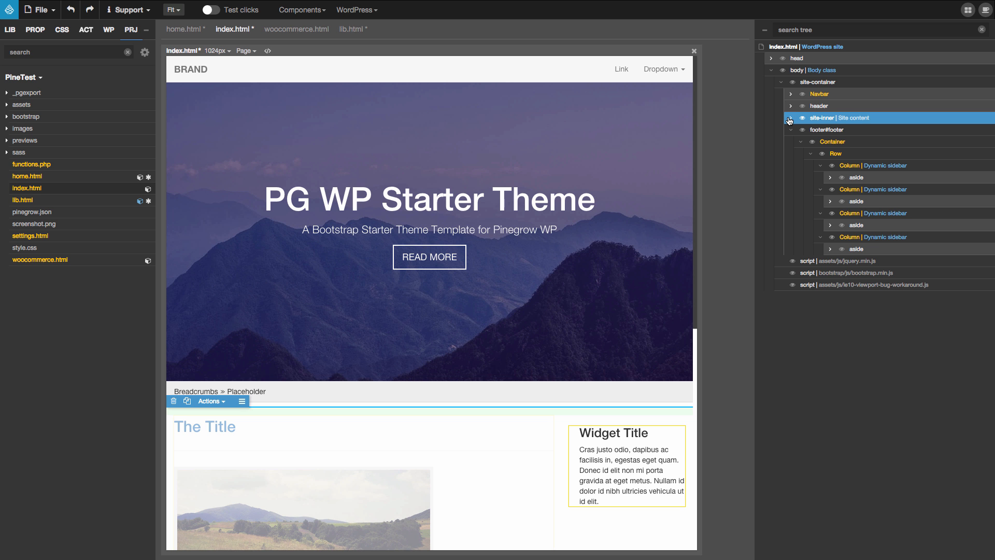
pyautogui.click(789, 121)
pyautogui.click(791, 95)
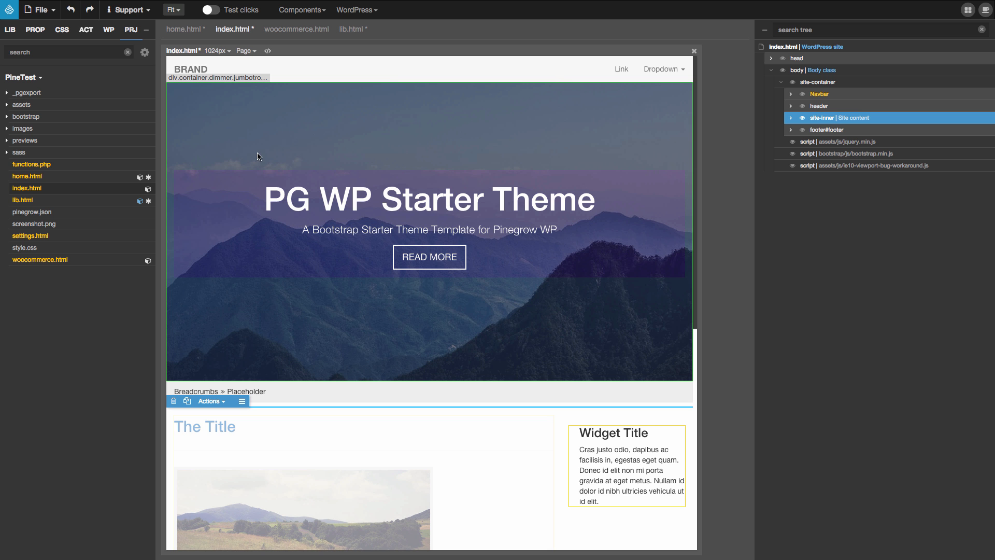
# - Add a new page to the PineTest project from the smallheader.html template, keeping the name smallheader.html
pyautogui.click(31, 78)
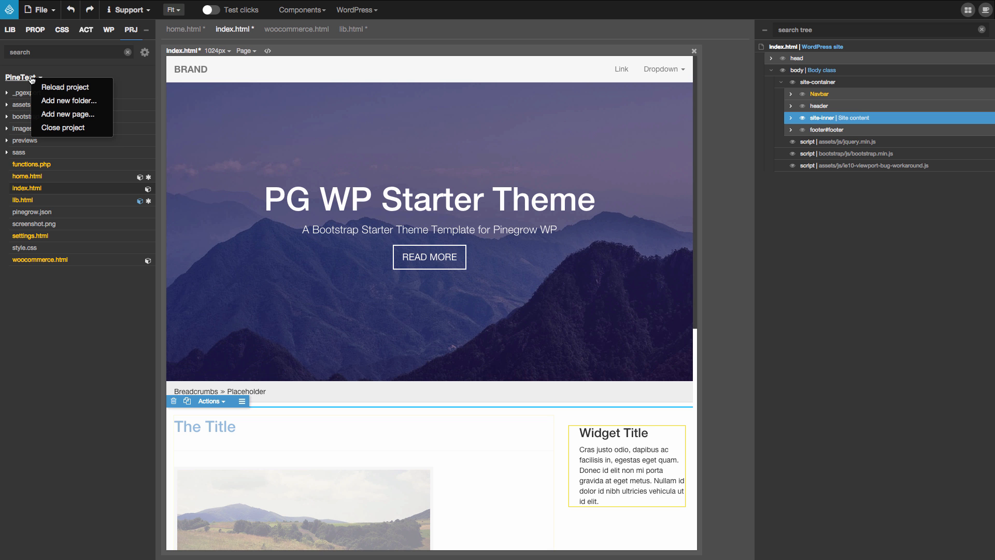
pyautogui.click(71, 117)
pyautogui.scroll(-7, 476, 218)
pyautogui.scroll(-6, 479, 212)
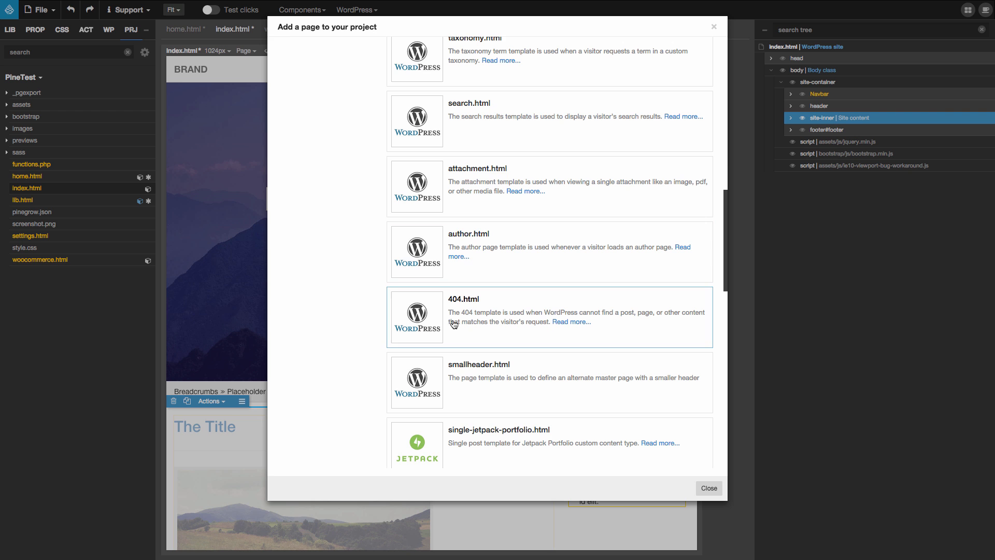
pyautogui.click(433, 368)
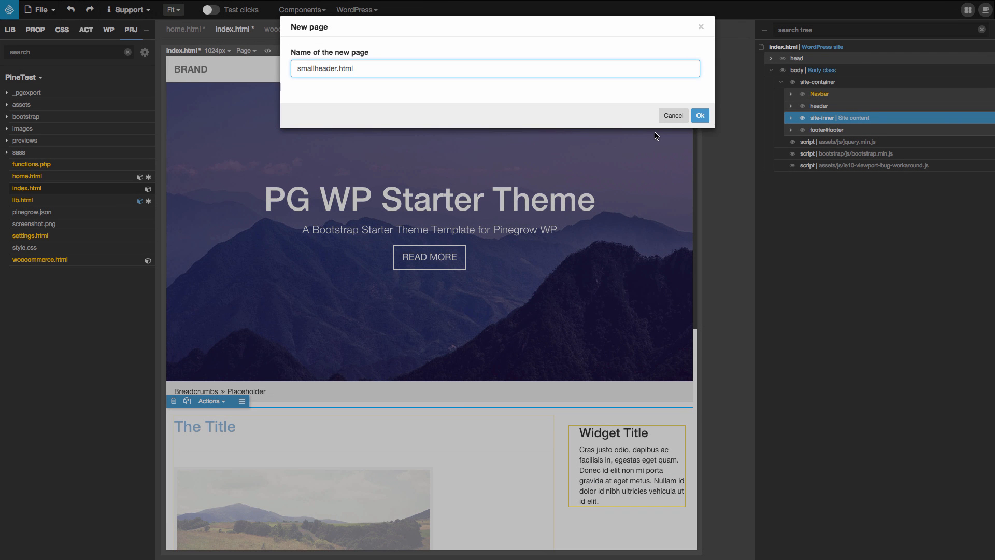
pyautogui.click(698, 115)
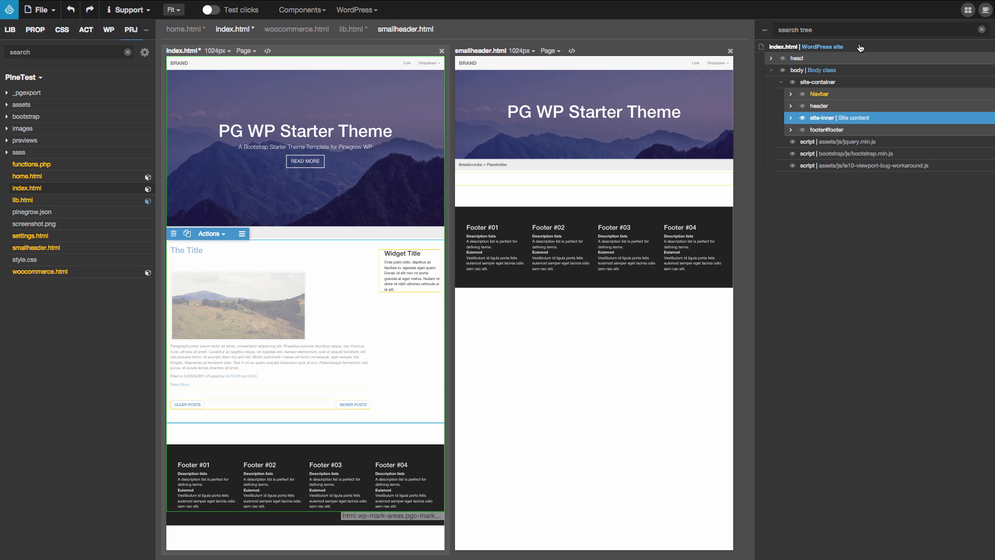
# - Examine the WordPress actions assigned to the top-level element of smallheader.html, including its Define master page action
pyautogui.click(611, 86)
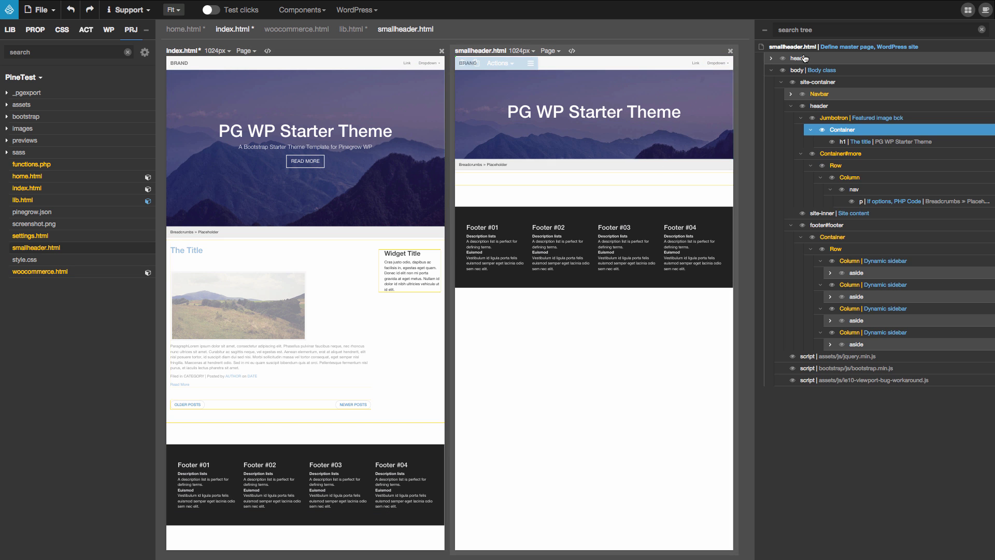
pyautogui.click(836, 49)
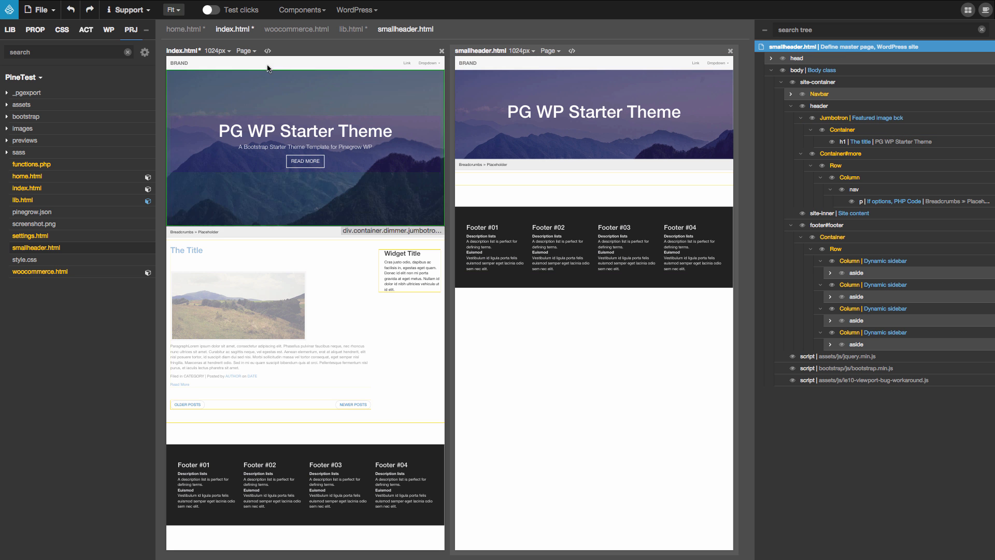
pyautogui.click(109, 31)
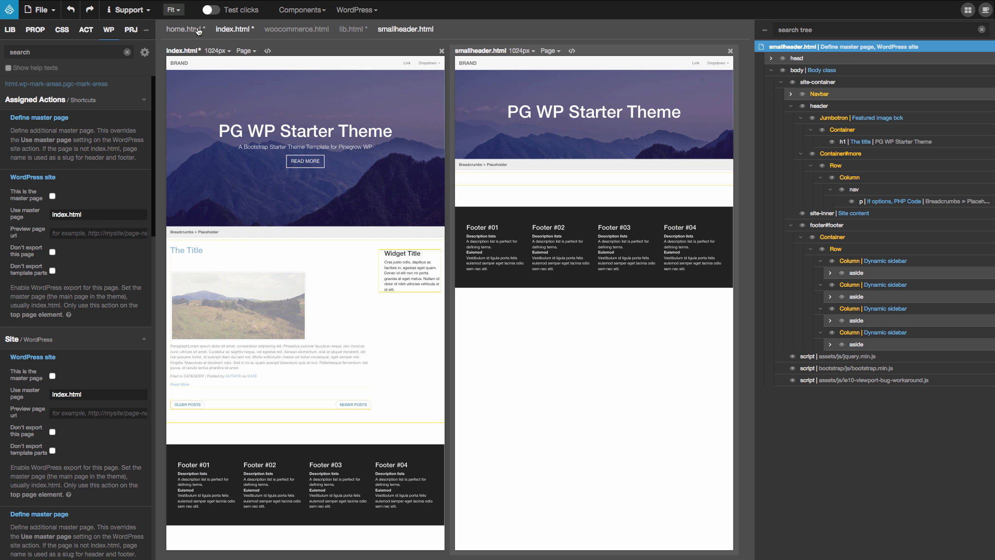
# - Set the master page of woocommerce.html to smallheader.html in its WordPress site action
pyautogui.click(296, 29)
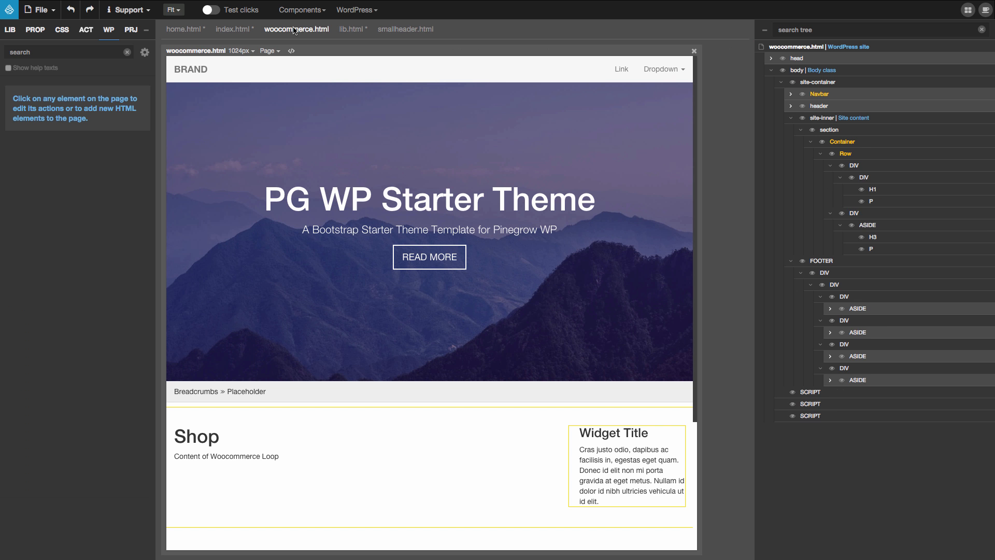
pyautogui.click(847, 48)
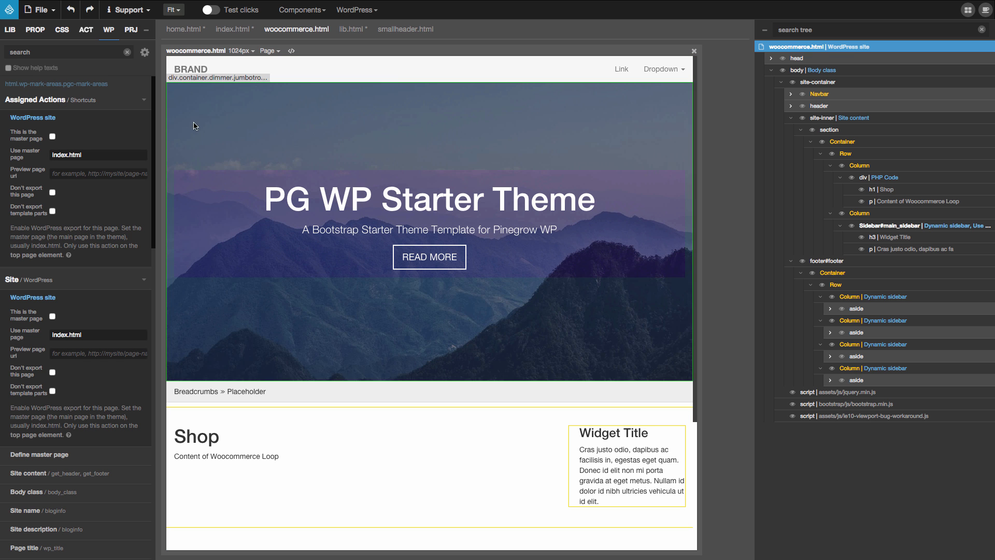
pyautogui.doubleClick(56, 154)
pyautogui.write('smallheader')
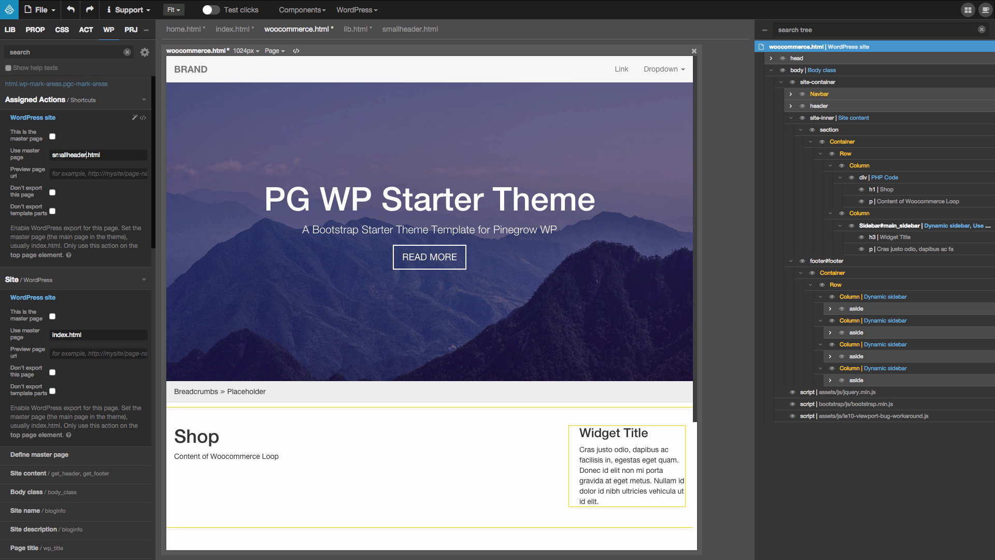
# - Export the WordPress theme and reload the Shop page of the test site in Chrome to check its header
pyautogui.click(350, 11)
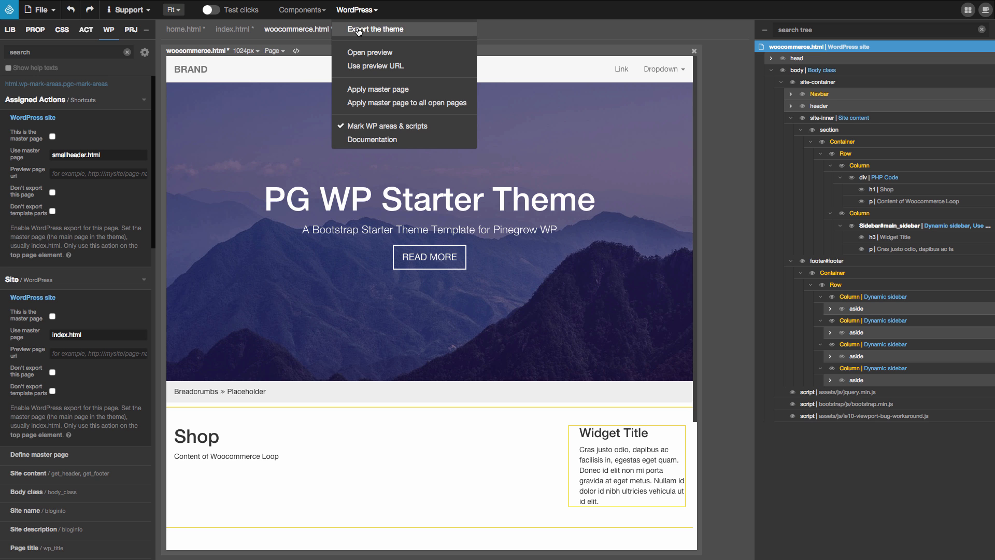
pyautogui.click(358, 30)
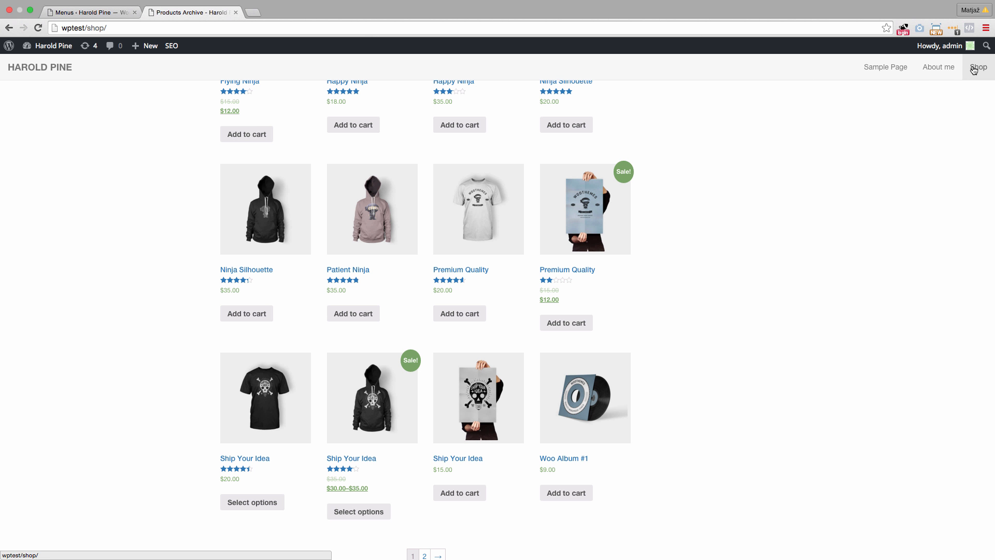
pyautogui.click(974, 68)
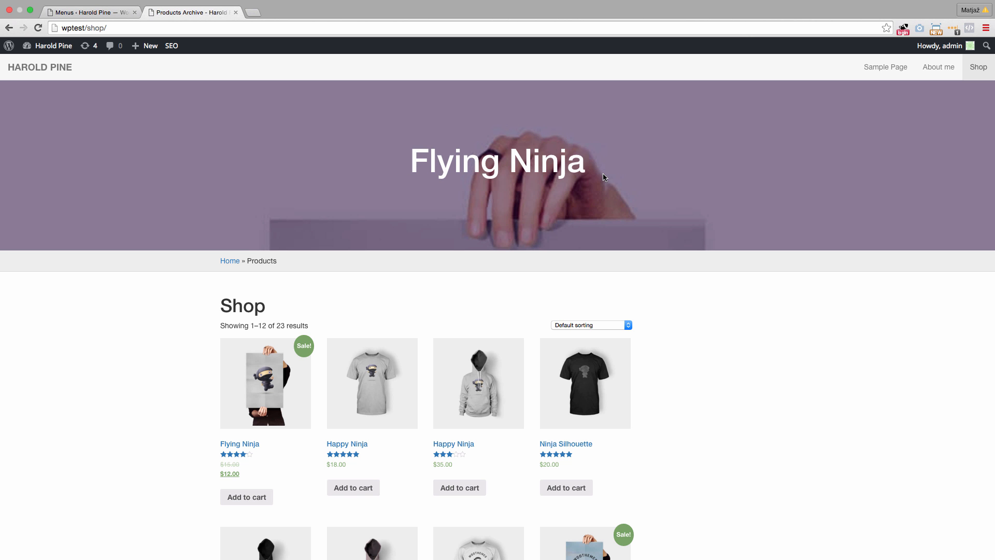
# - Switch back to Pinegrow and inspect the Dynamic sidebar action on the first footer column of woocommerce.html
pyautogui.press('super+Tab')
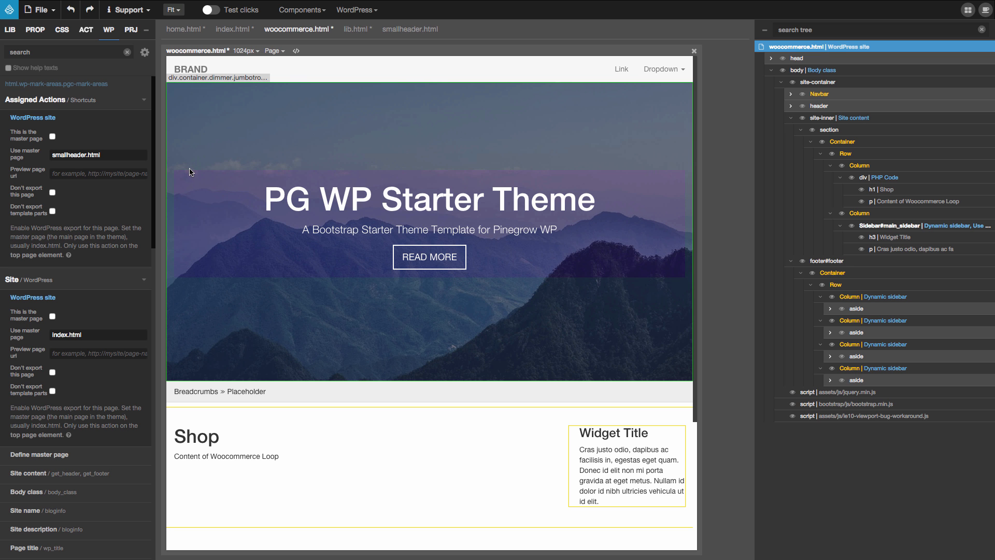
pyautogui.click(874, 298)
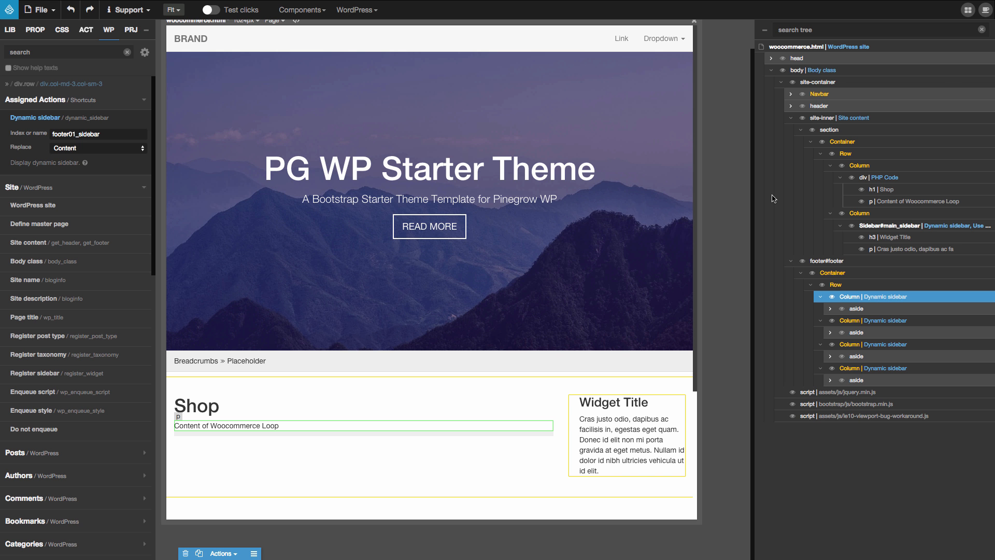
pyautogui.scroll(1, 540, 197)
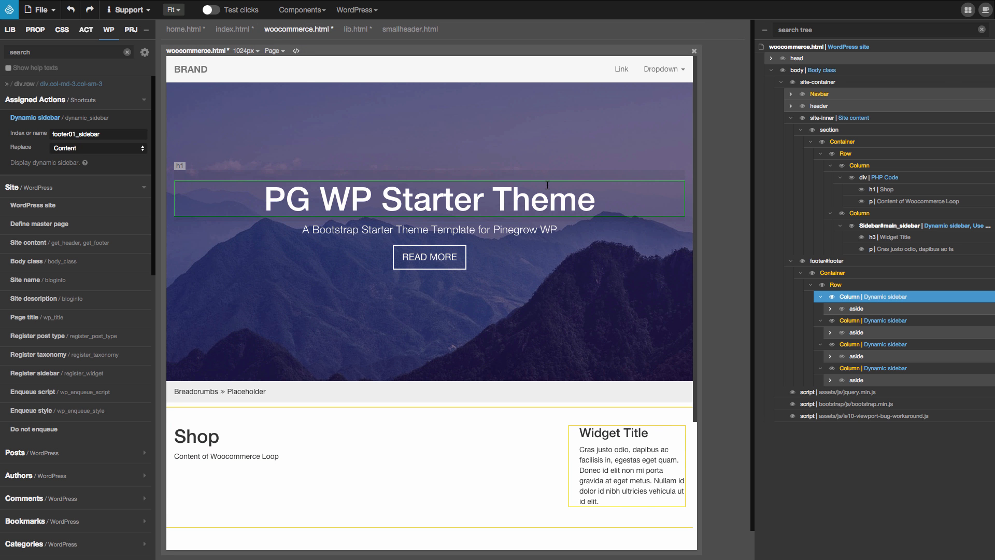